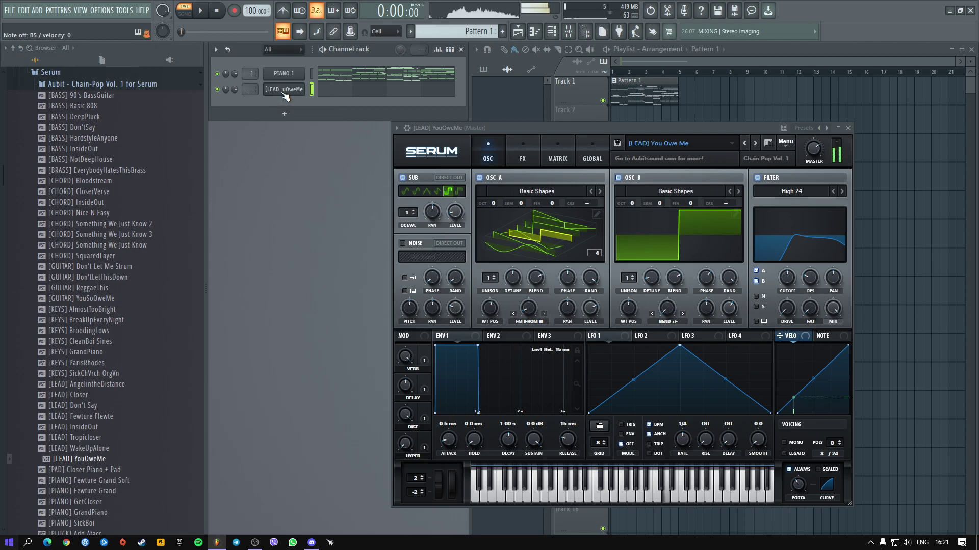
- Clear away the browser and the Serum window, and open the piano roll for the [LEAD] YouOweMe channel
left_click(206, 193)
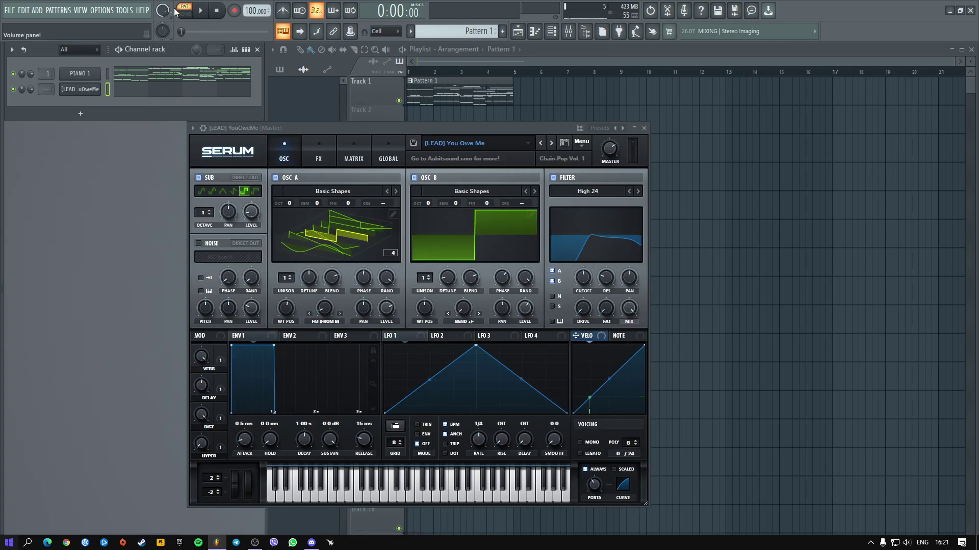
left_click(644, 128)
key("F7")
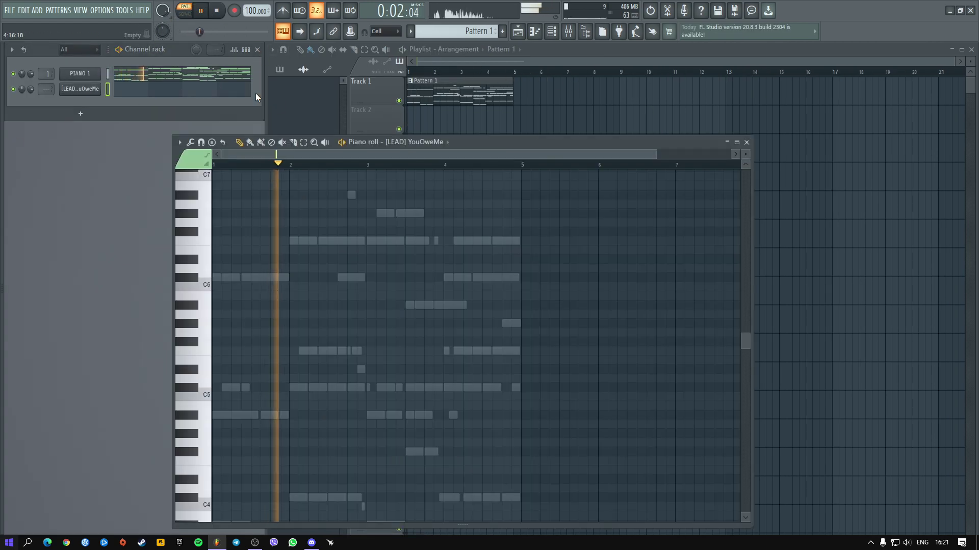
- Examine the PIANO 1 notes in a maximized piano roll while the pattern plays
right_click(352, 242)
right_click(351, 242)
scroll(514, 259, "down", 4)
scroll(533, 262, "up", 2)
scroll(546, 266, "up", 1)
left_click_drag(556, 138, 552, 82)
left_click(734, 85)
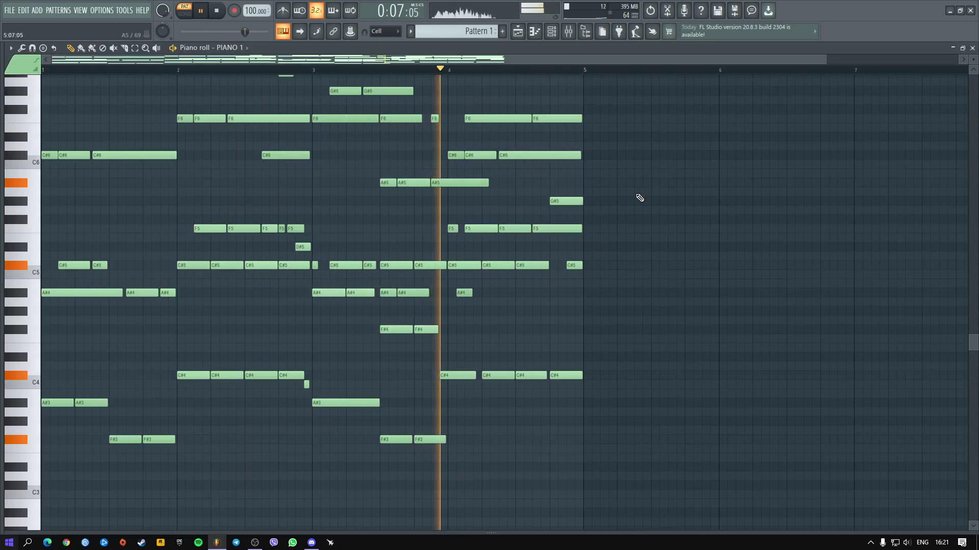
scroll(638, 197, "up", 2)
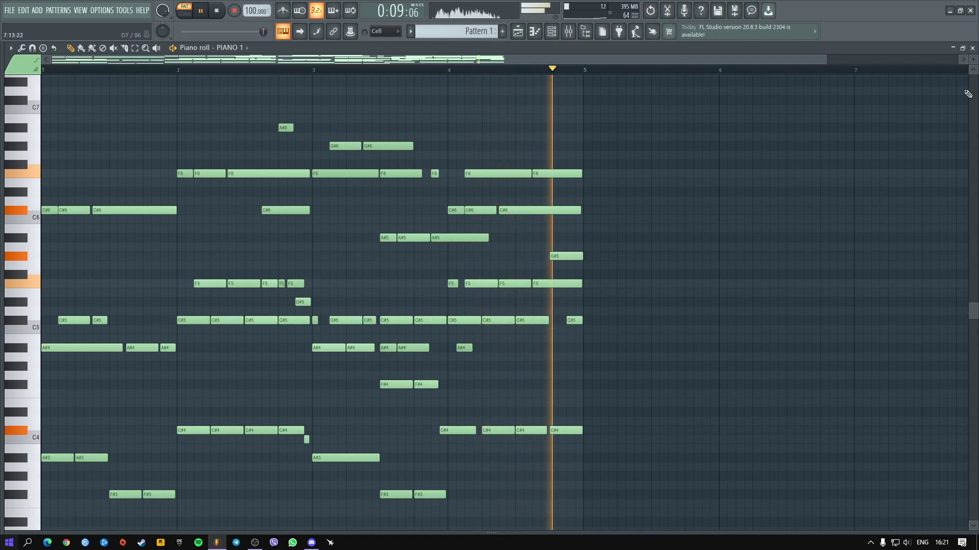
key("space")
left_click(972, 48)
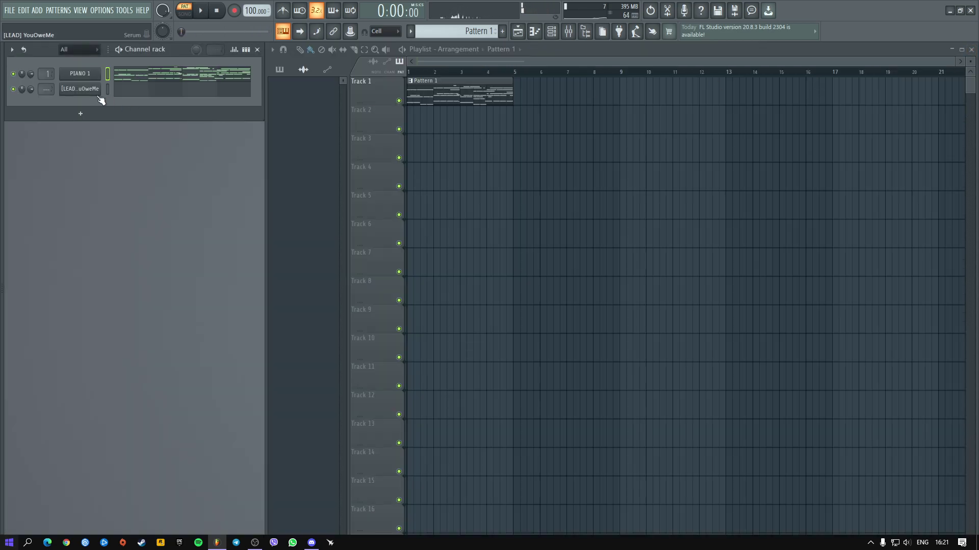
- Draw the lead melody over bars 1 and 2: D#6, F6, D#6, F6, G#6, G#6, F6, three short D#6 and a C#6
left_click(133, 92)
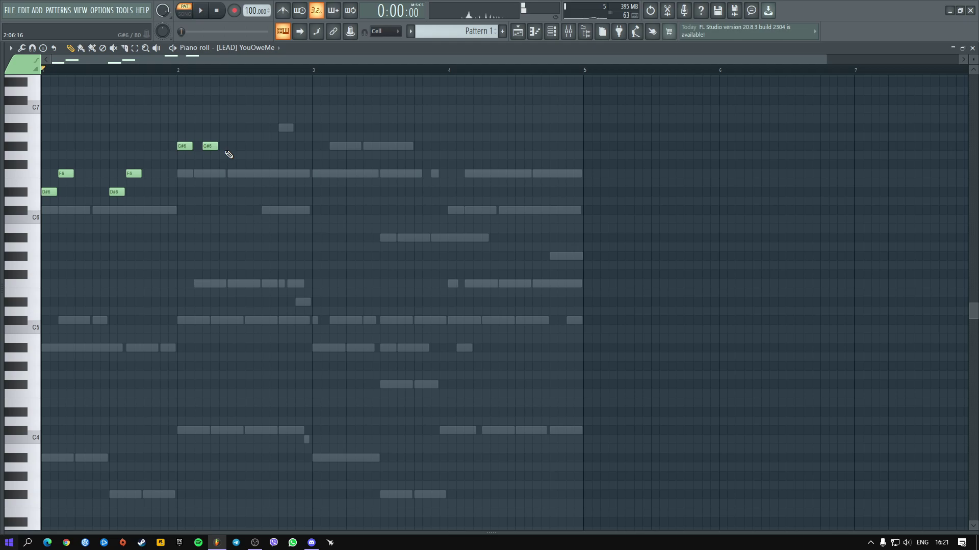
key("space")
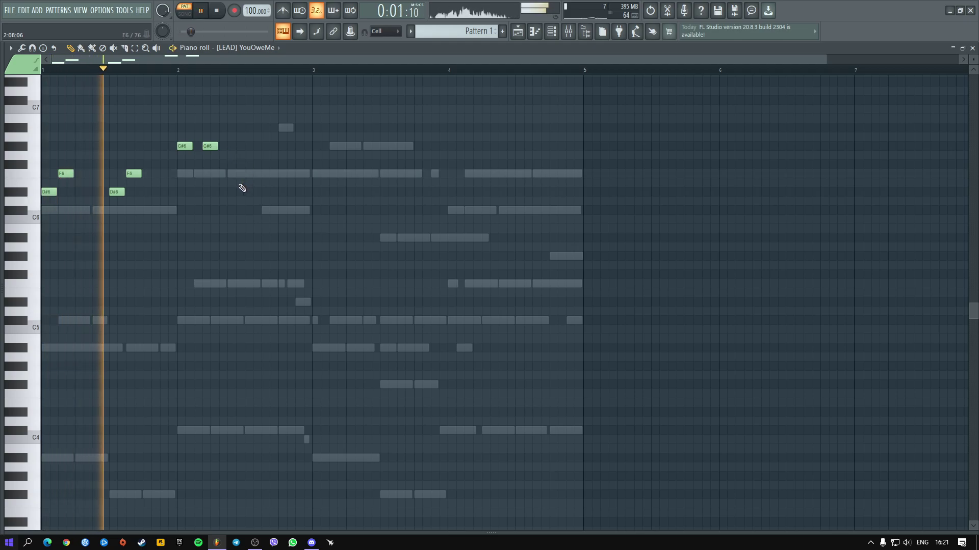
key("space")
left_click(230, 175)
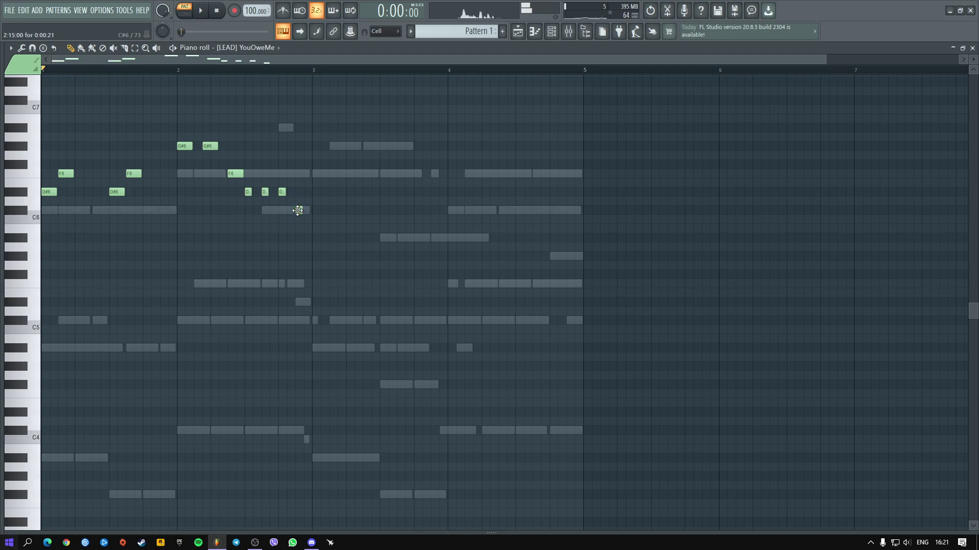
key("space")
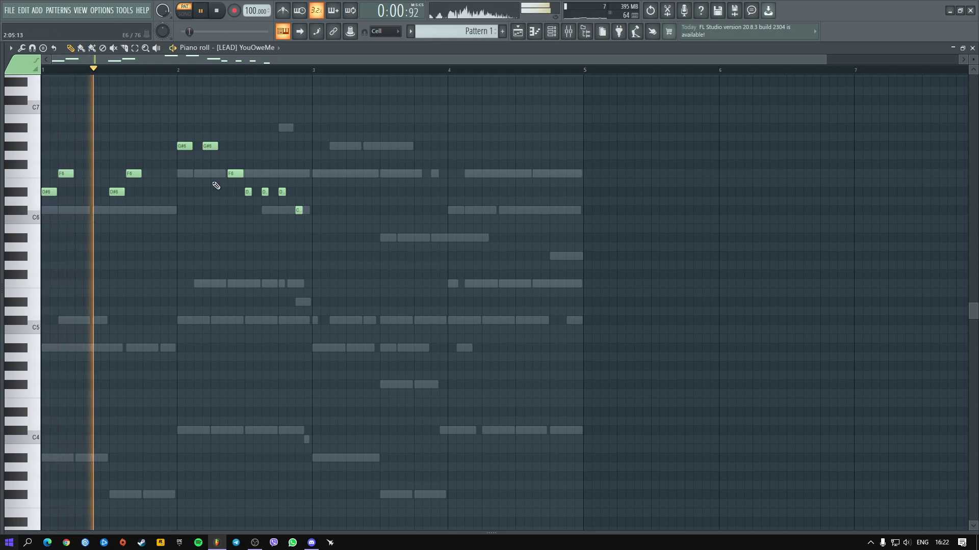
- Add a short F6 under the first G#6 in bar 2 and a short D#6 under that bar's F6, auditioning the pattern
left_click(181, 173)
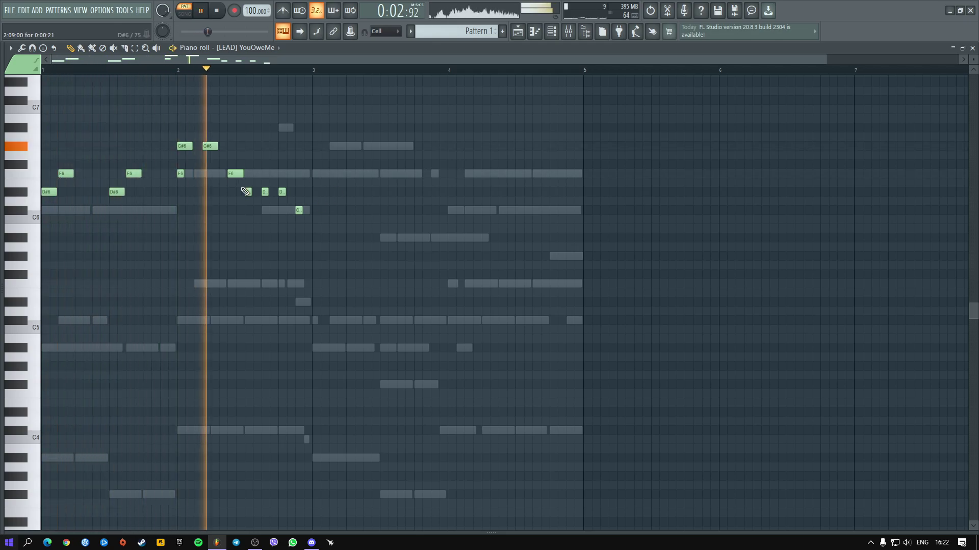
key("space")
key("space")
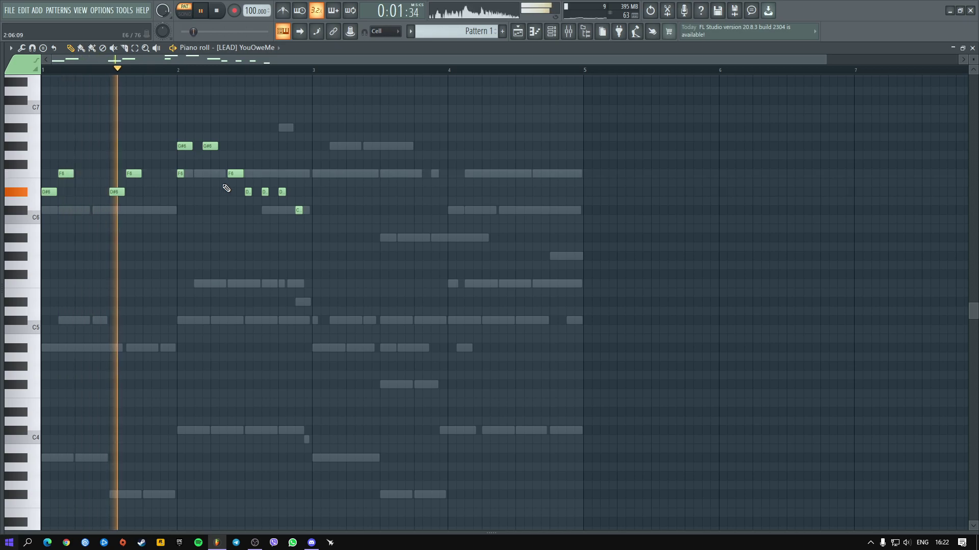
left_click(230, 193)
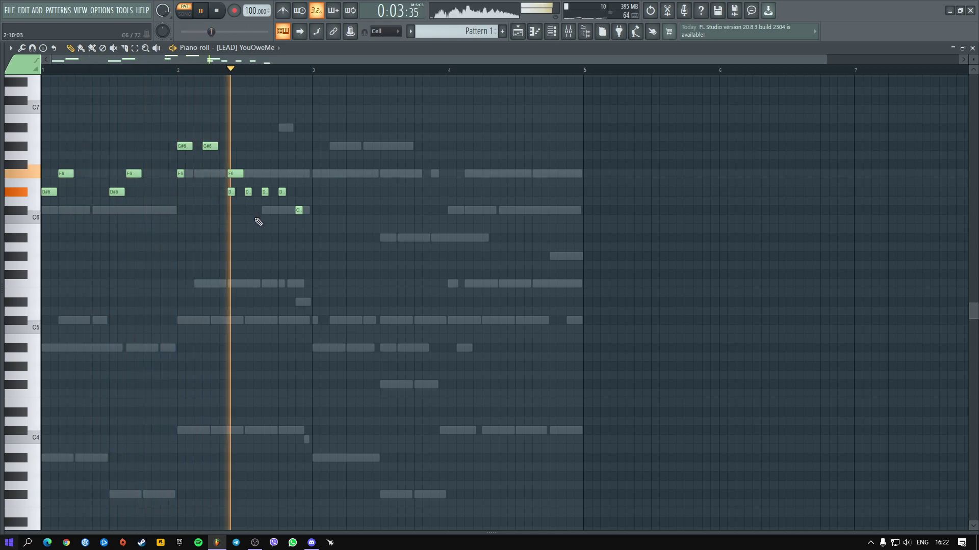
key("space")
- Slightly shorten the two added harmony notes in bar 2, F6 and D#6, and listen to the lead
scroll(185, 62, "up", 6)
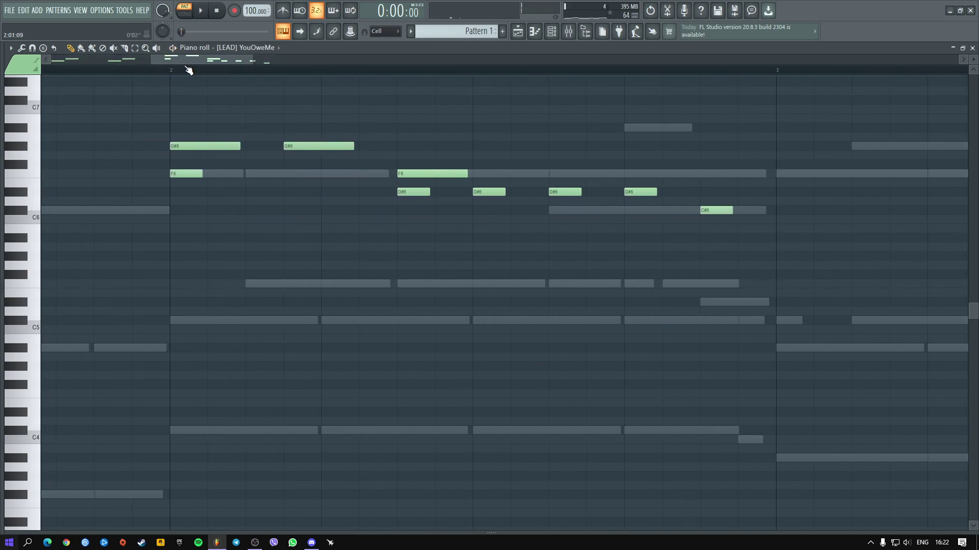
key("space")
right_click(822, 193)
left_click(759, 193)
scroll(762, 74, "down", 6)
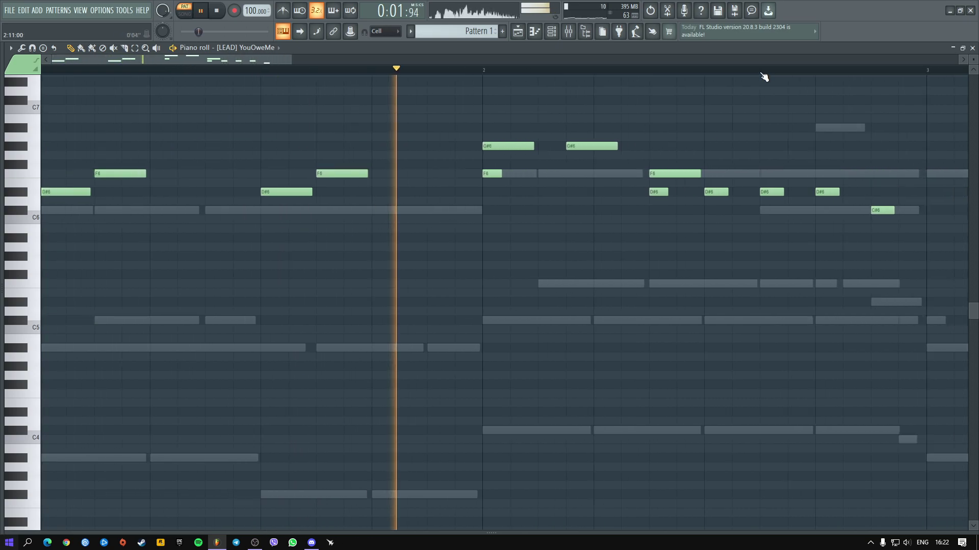
scroll(763, 76, "down", 5)
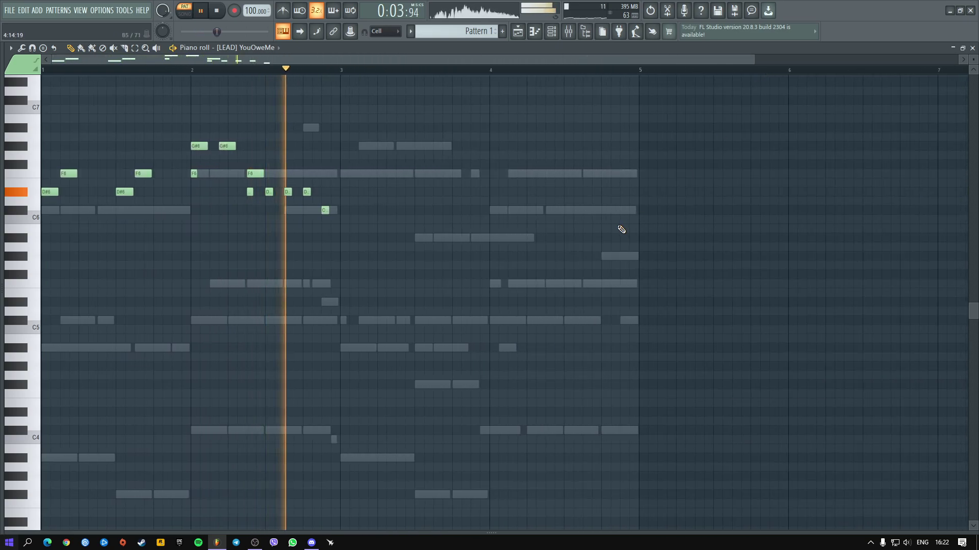
- Duplicate the lead notes of bars 1 and 2 into bars 3 and 4 and play the result
key("space")
left_click_drag(433, 270, 43, 86)
left_click_drag(48, 192, 347, 192)
key("space")
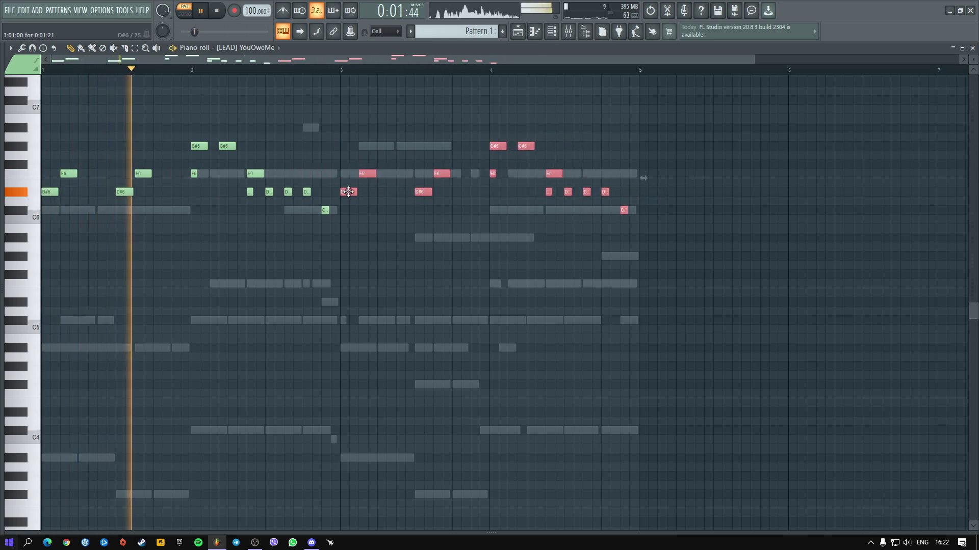
left_click(831, 175, "ctrl")
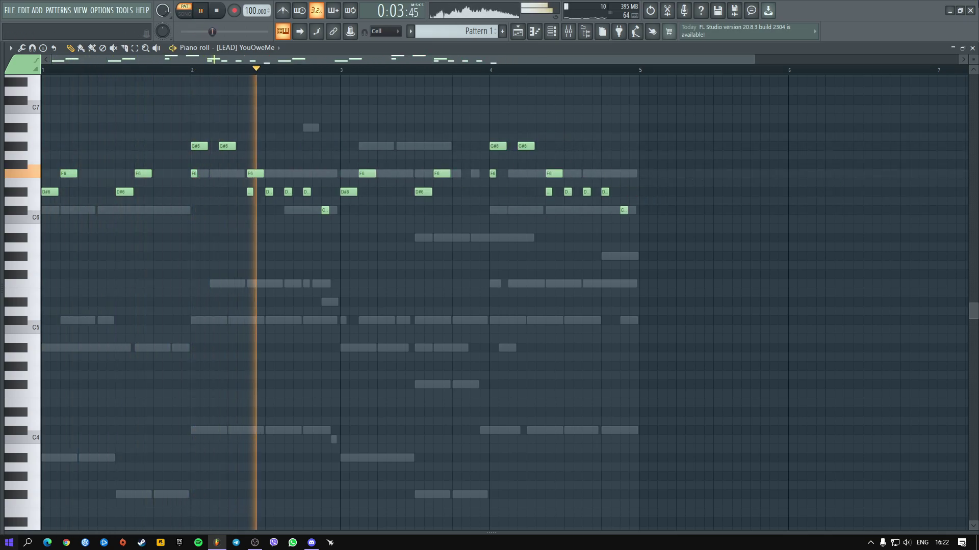
- Leave the piano roll and rename the [LEAD] YouOweMe channel to LEAD
left_click(972, 48)
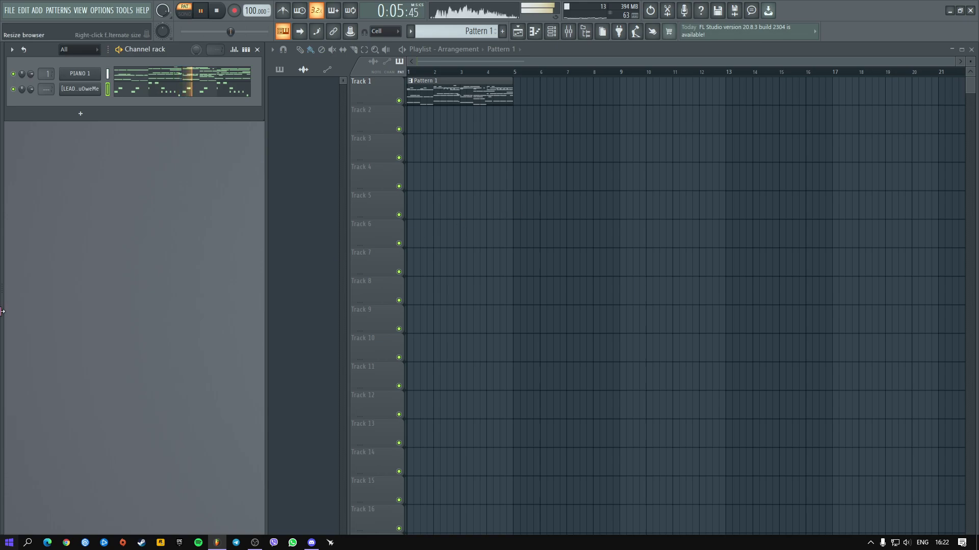
right_click(79, 89)
left_click(144, 112)
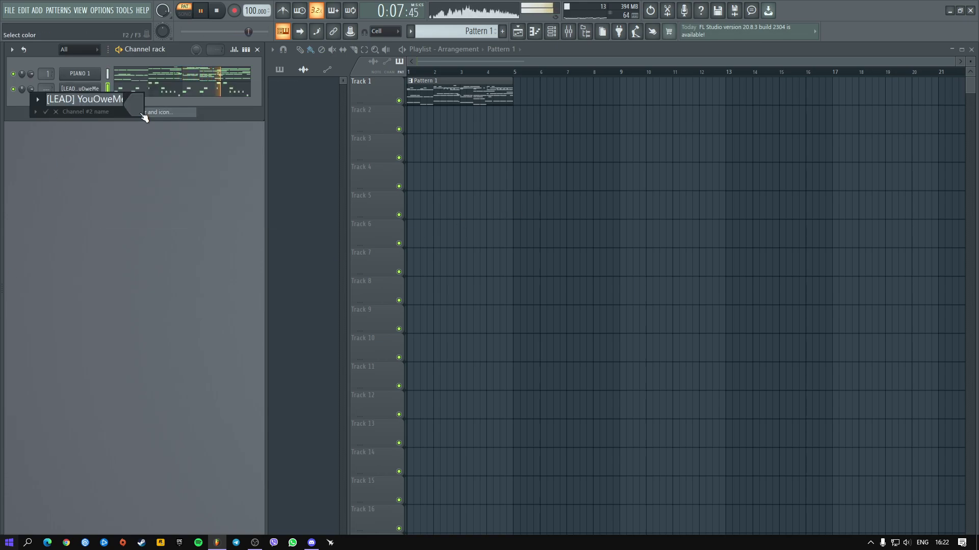
type("LEAD")
key("Return")
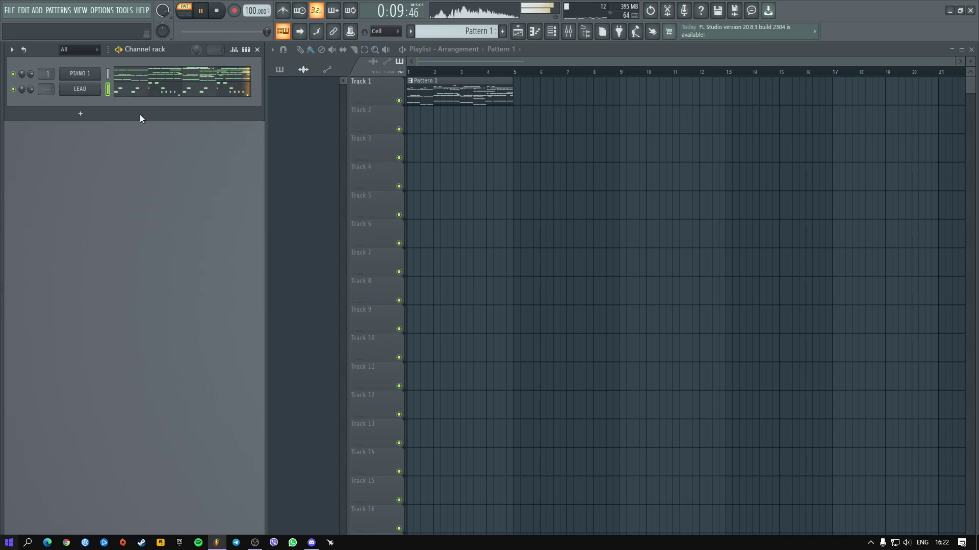
key("space")
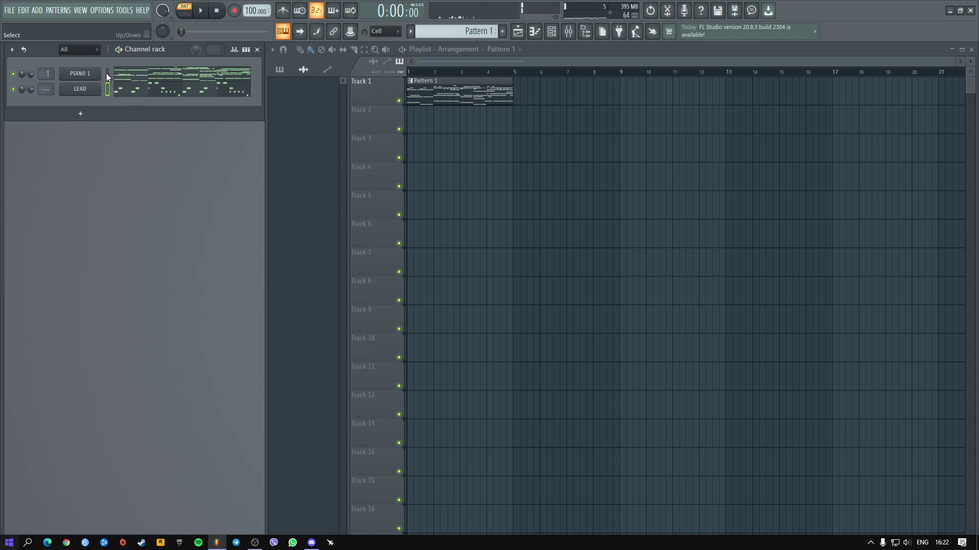
- Route the PIANO 1 channel to mixer insert 1
left_click(575, 33)
right_click(269, 259)
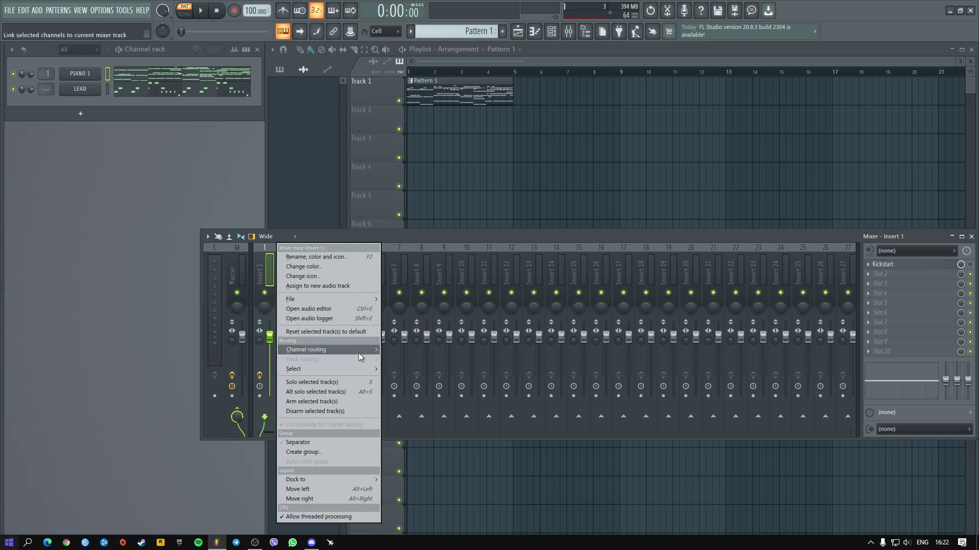
left_click(436, 350)
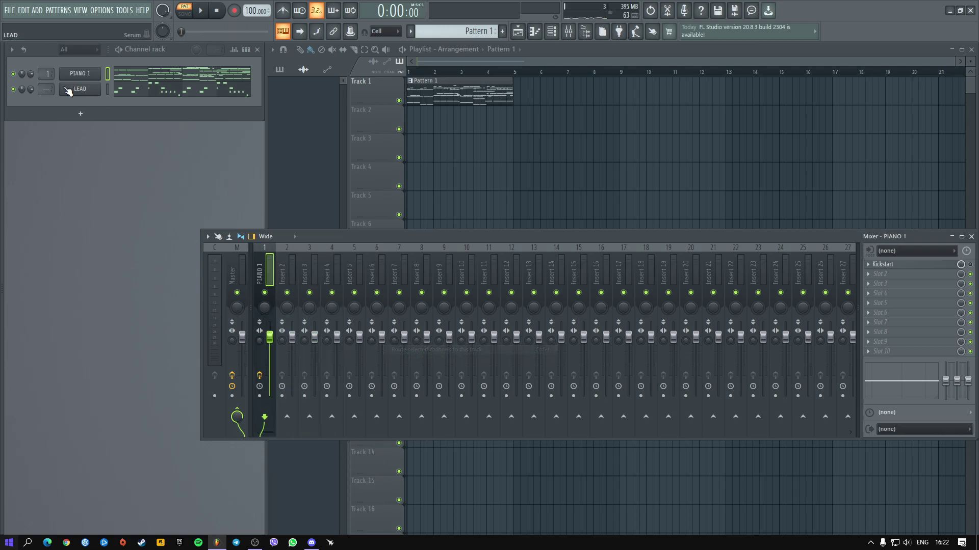
- Mute the LEAD channel and add a Nexus 3 instrument channel with a chosen sound
left_click(85, 113)
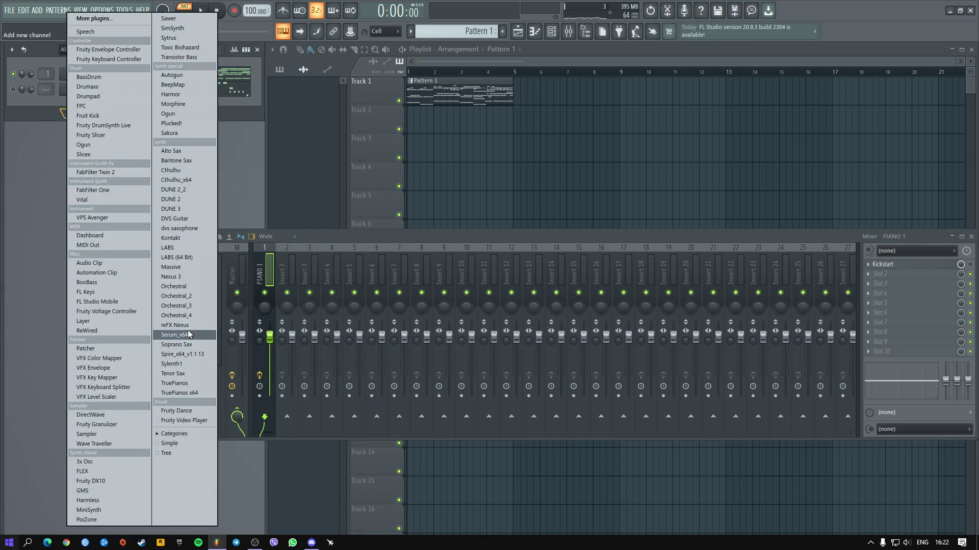
left_click(177, 277)
left_click(196, 225)
left_click(301, 209)
left_click(462, 122)
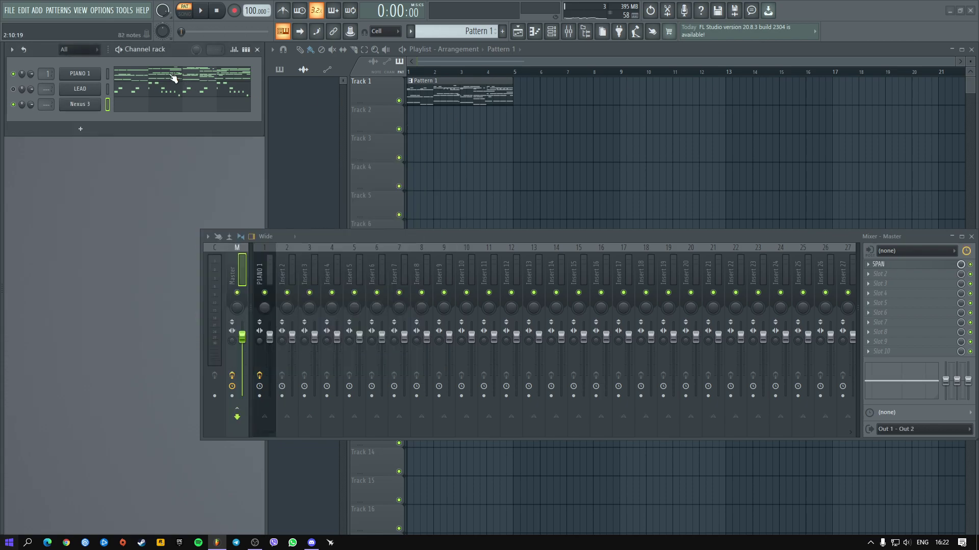
- Copy the PIANO 1 notes into the Nexus 3 channel, assign it to mixer track 1 and play the pattern
left_click(107, 77)
key("ctrl+c")
left_click(109, 106)
key("ctrl+v")
scroll(52, 101, "up", 1)
key("space")
- Rename the Nexus 3 channel to PIANO 2
right_click(90, 105)
left_click(144, 127)
type("PIA")
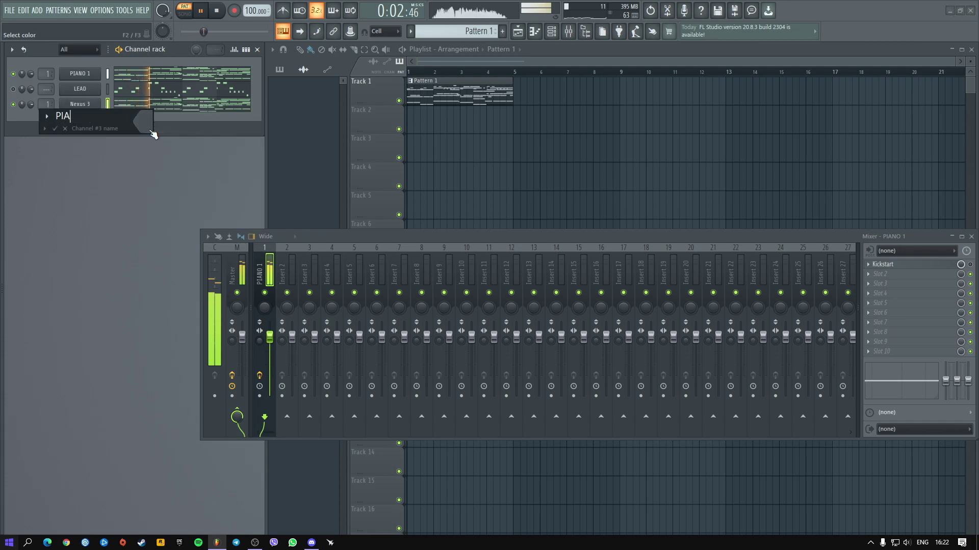
key("Return")
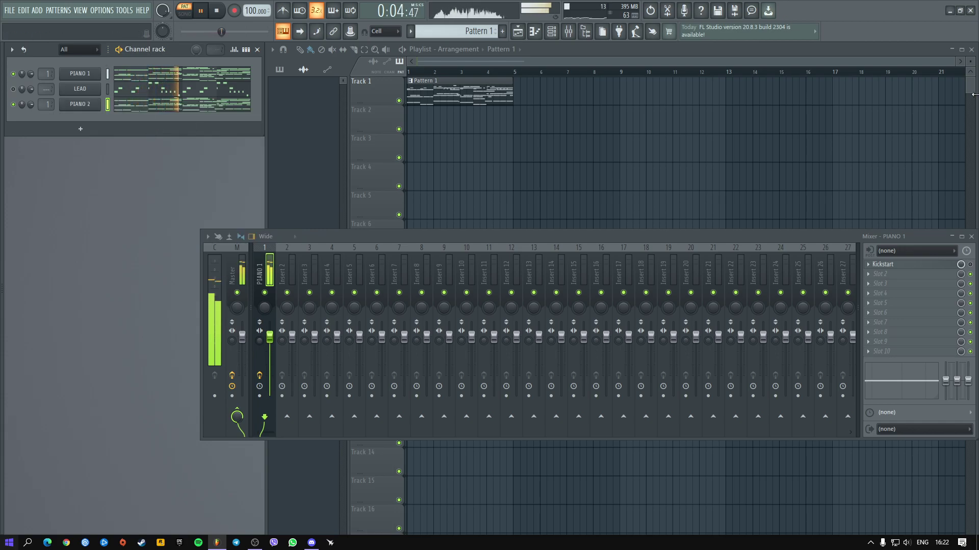
- Move Kickstart to effect slot 10 of the PIANO 1 mixer track and load FabFilter Pro-Q 3 in slot 1
left_click_drag(940, 267, 941, 355)
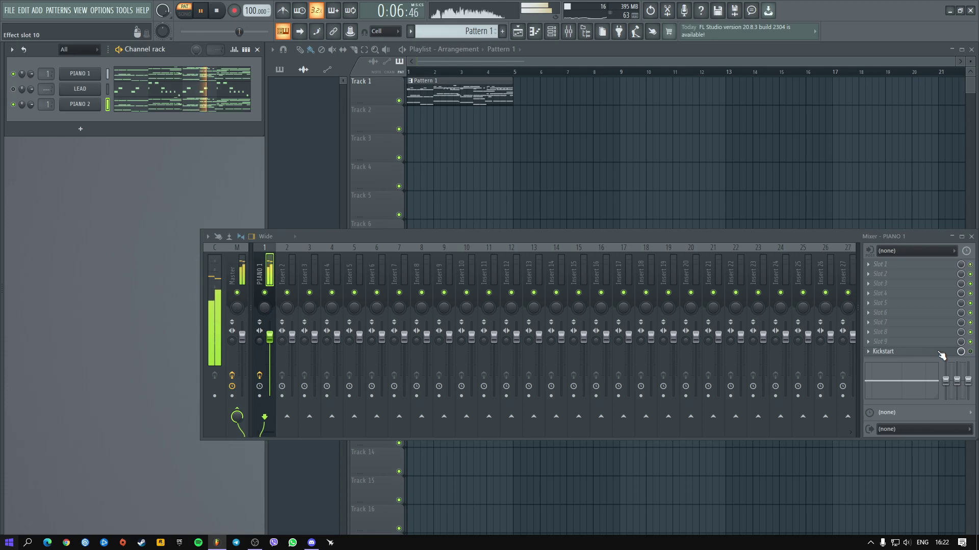
left_click(908, 265)
left_click(722, 111)
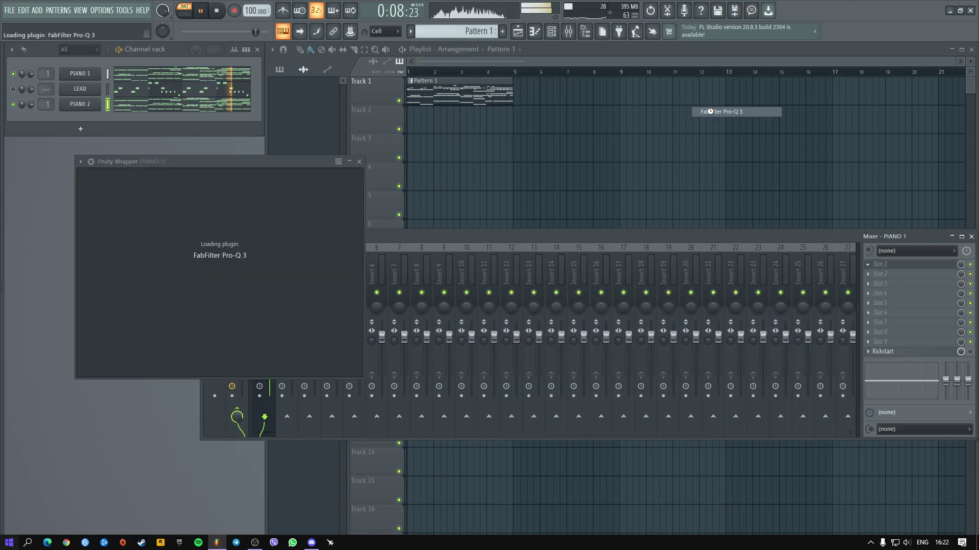
- Create a 24 dB/oct low cut band at about 189 Hz with a Q of about 0.63 in Pro-Q 3, and close the mixer
double_click(212, 291)
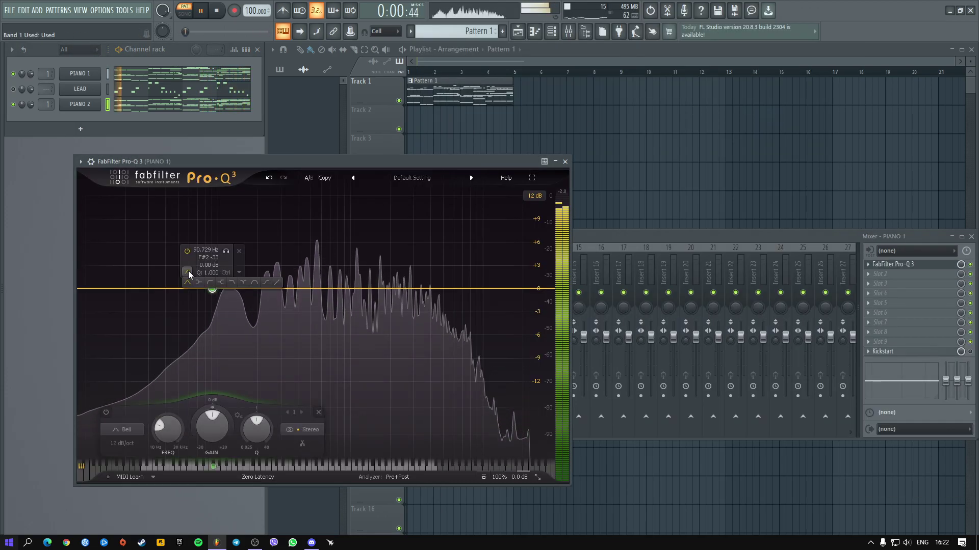
left_click(210, 274)
left_click(210, 285)
left_click_drag(229, 254, 271, 254)
left_click_drag(255, 289, 256, 318)
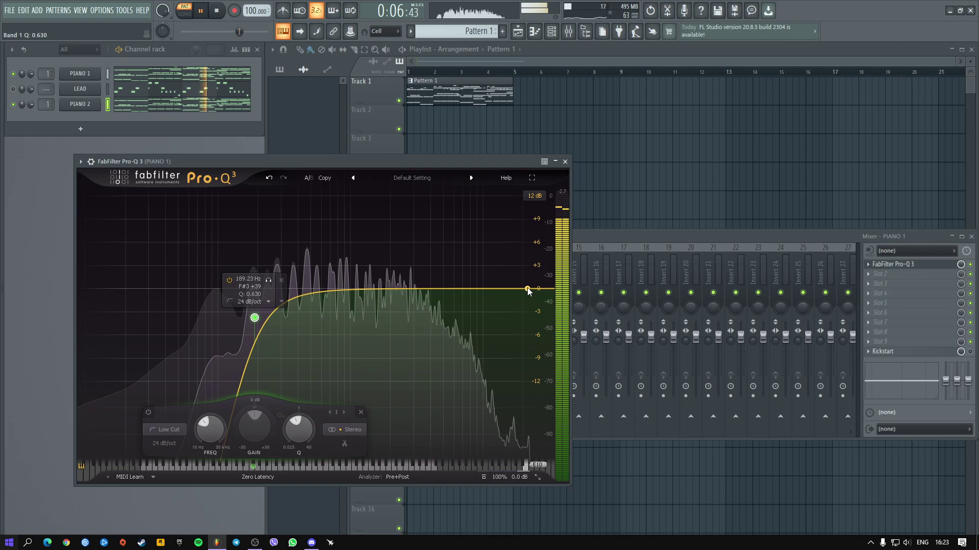
left_click(564, 161)
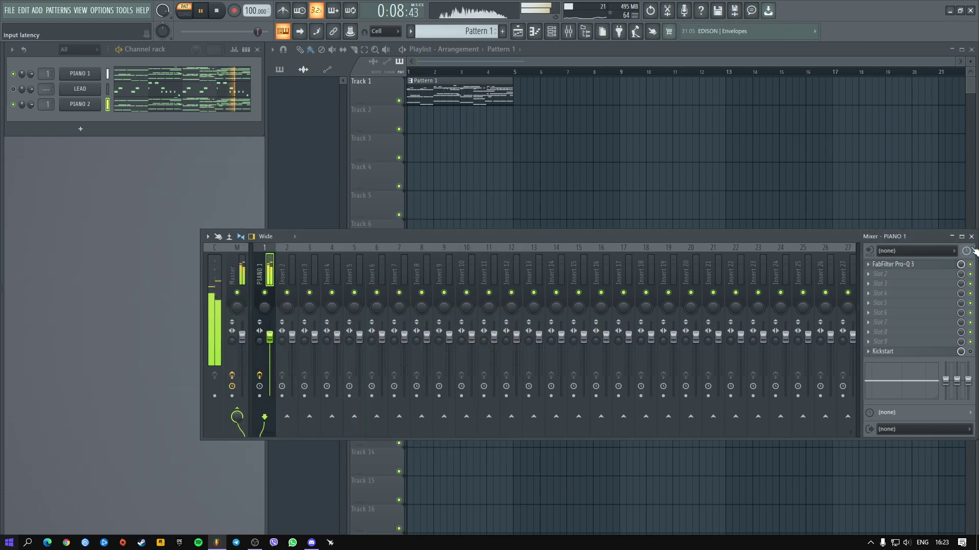
left_click(971, 236)
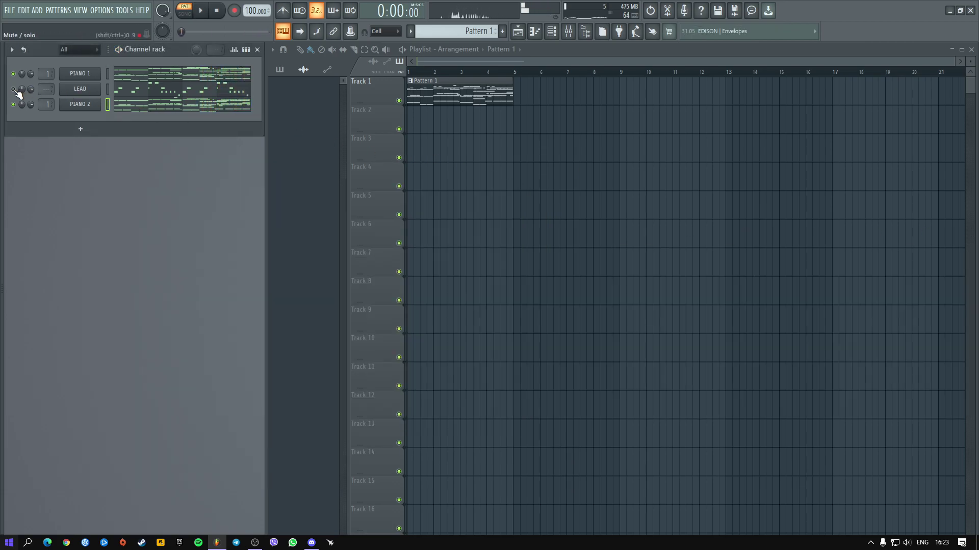
- Unmute the LEAD channel and route it to mixer insert 2
left_click(567, 33)
right_click(279, 253)
mouse_move(387, 350)
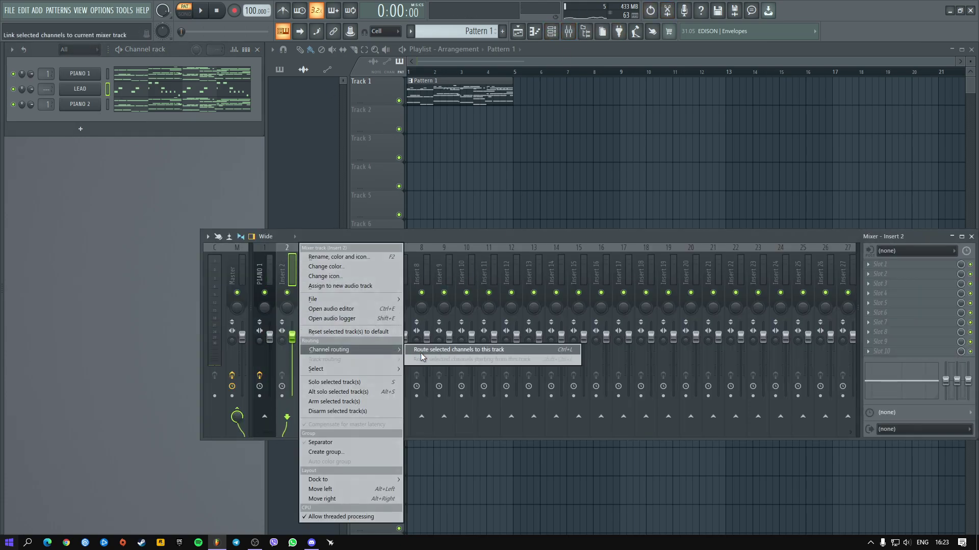
left_click(419, 350)
- Start playback and load iZotope Ozone 5 Equalizer in slot 1 of the LEAD mixer track
key("space")
left_click(882, 264)
left_click(723, 122)
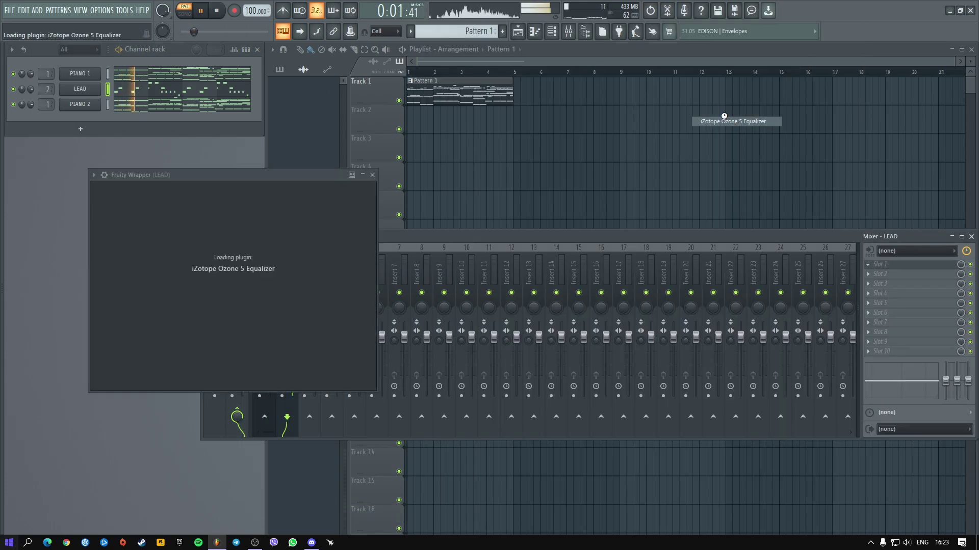
- Replace the Ozone 5 Equalizer in slot 1 of the LEAD mixer track with FabFilter Pro-Q 3
left_click(868, 265)
mouse_move(891, 275)
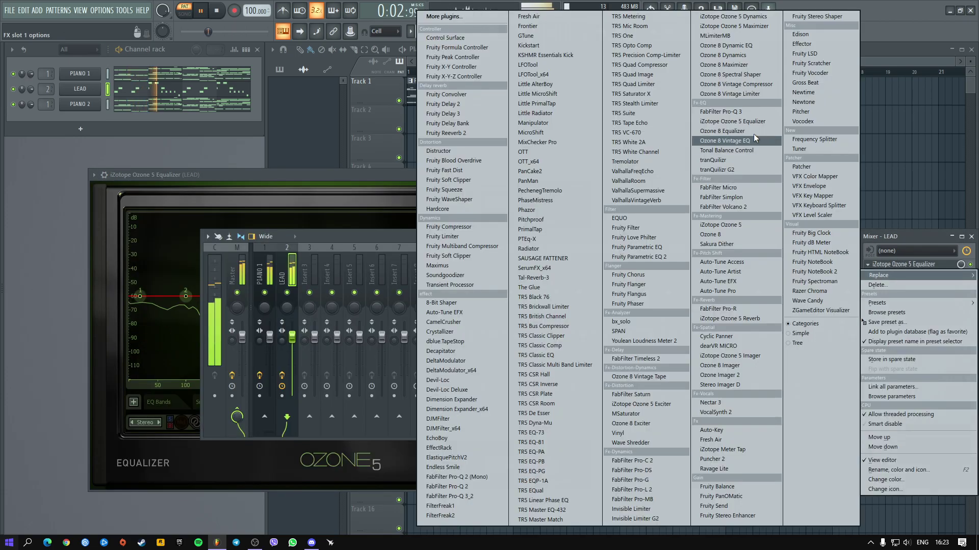
left_click(734, 111)
- Create a 30 dB/oct low cut band at about 203 Hz with a Q of about 0.33, close the mixer and stop playback
double_click(298, 302)
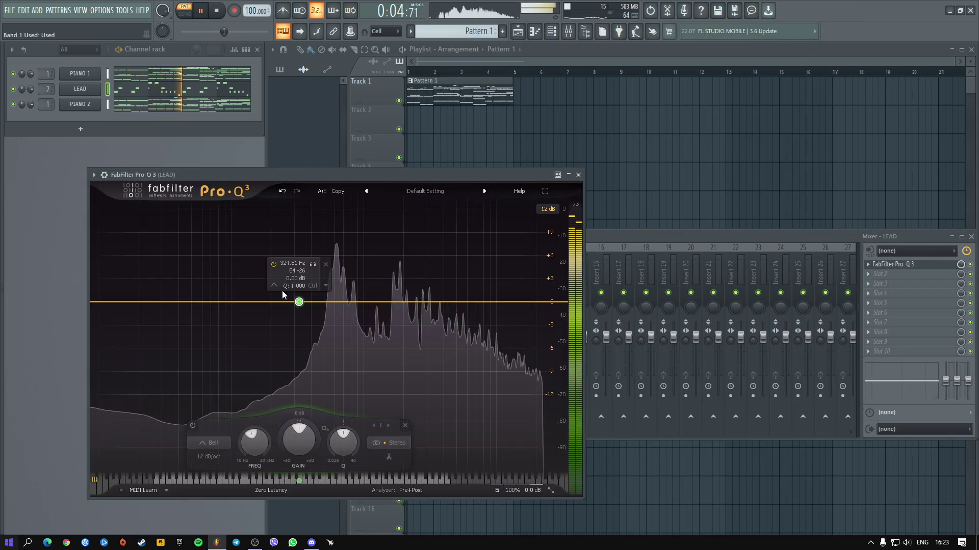
left_click(295, 295)
left_click_drag(298, 301, 272, 371)
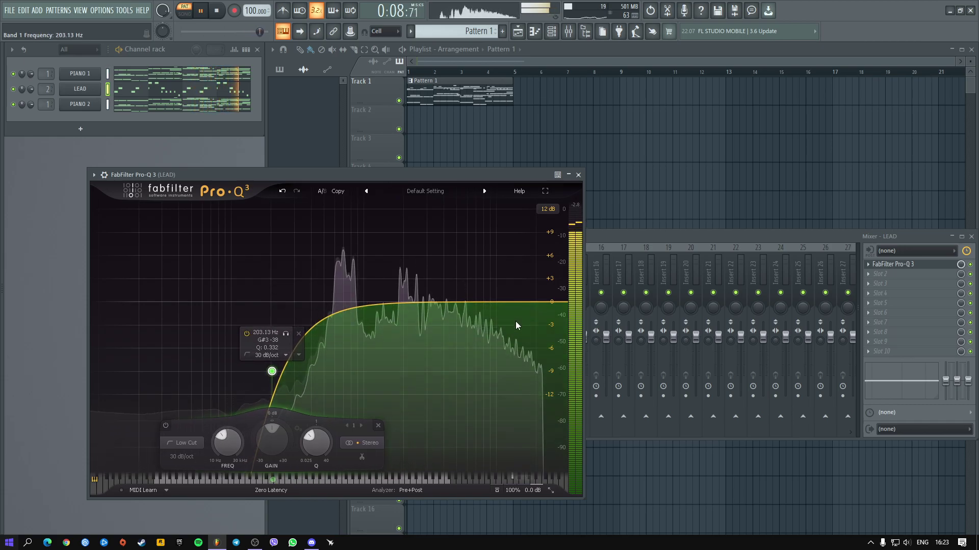
left_click(578, 175)
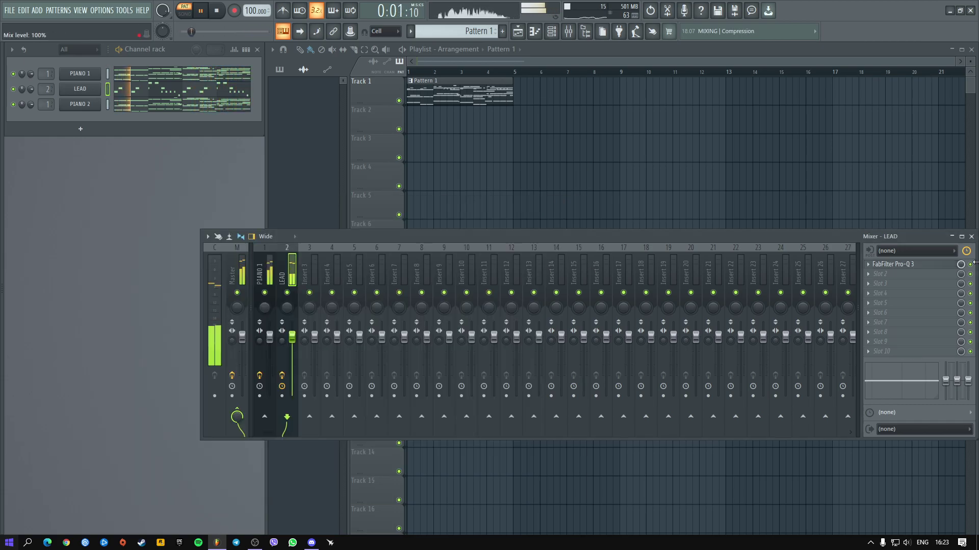
left_click(971, 236)
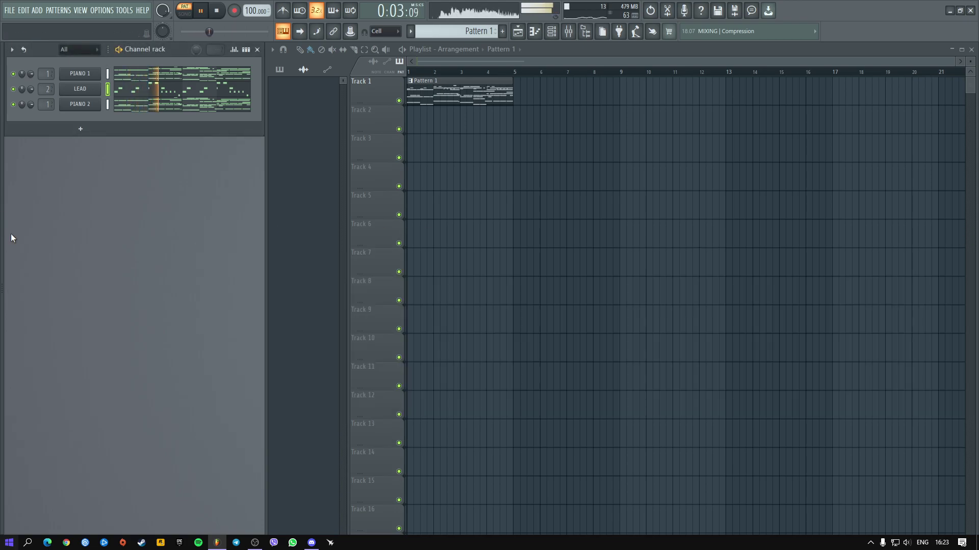
key("space")
left_click_drag(2, 256, 284, 257)
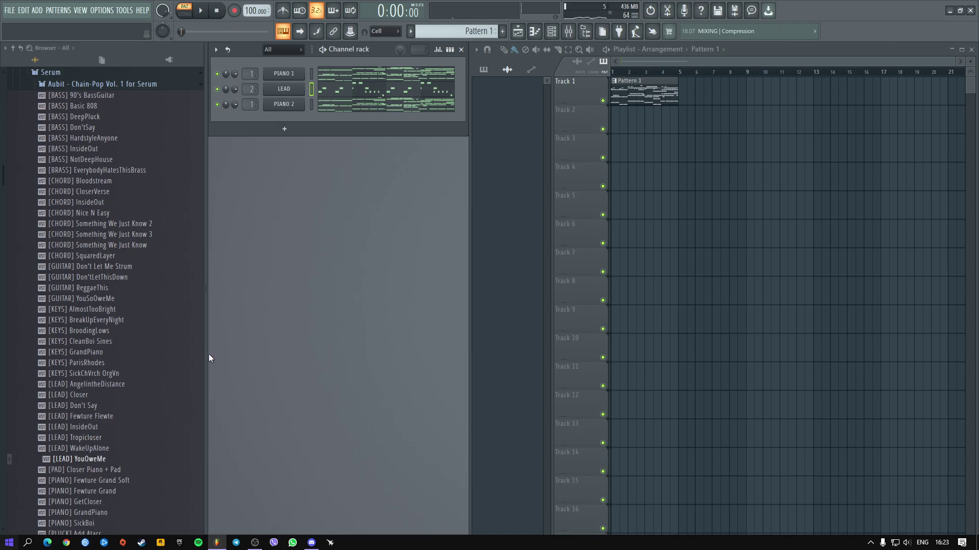
left_click_drag(206, 257, 10, 257)
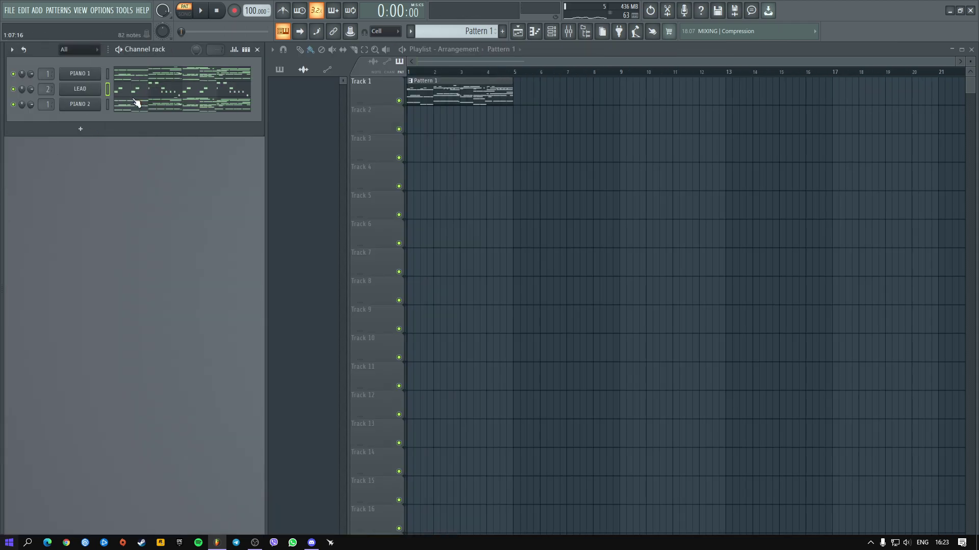
- Add a Serum_x64 channel and load the BS 3 preset from the user Sound Factory Soundbanks Serum folder
left_click(80, 128)
left_click(195, 335)
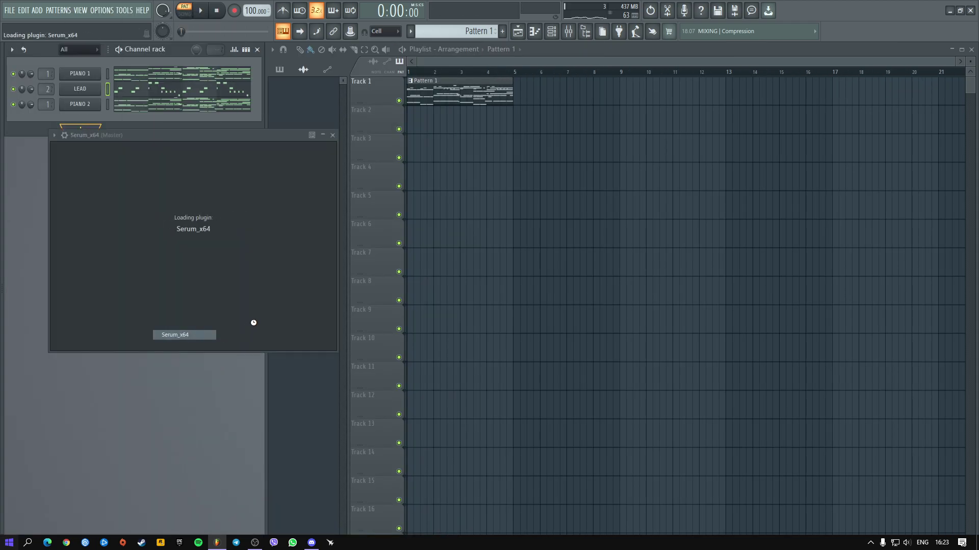
left_click(348, 151)
mouse_move(334, 266)
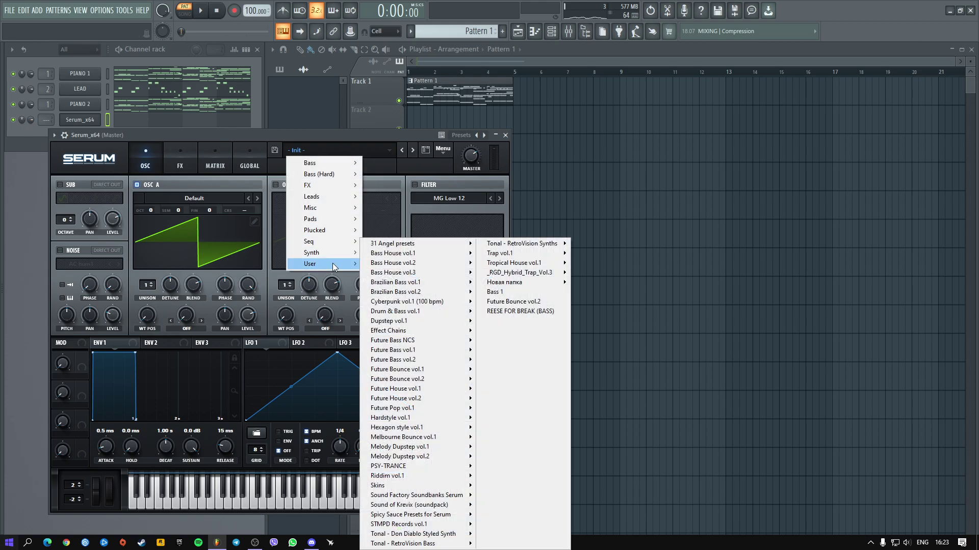
mouse_move(470, 497)
mouse_move(572, 508)
left_click(665, 318)
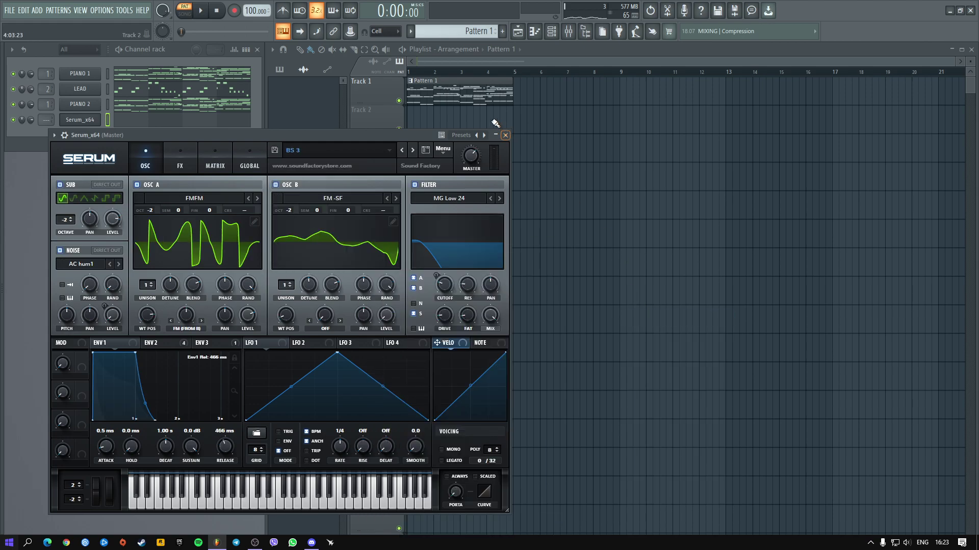
left_click(506, 135)
- Copy the lowest PIANO 2 notes, from C#4 down to F#3, into the Serum_x64 channel's piano roll
left_click(136, 105)
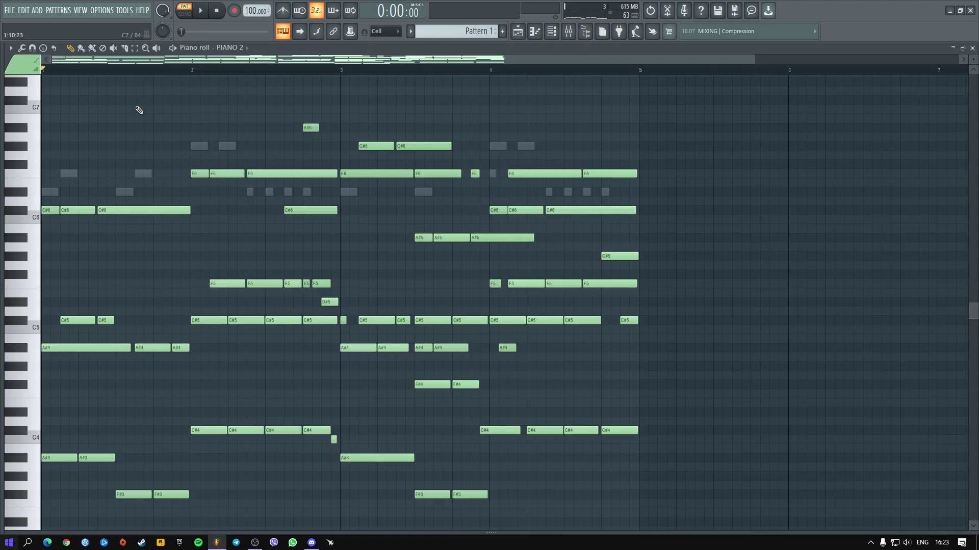
scroll(607, 437, "down", 2)
left_click_drag(682, 479, 4, 310)
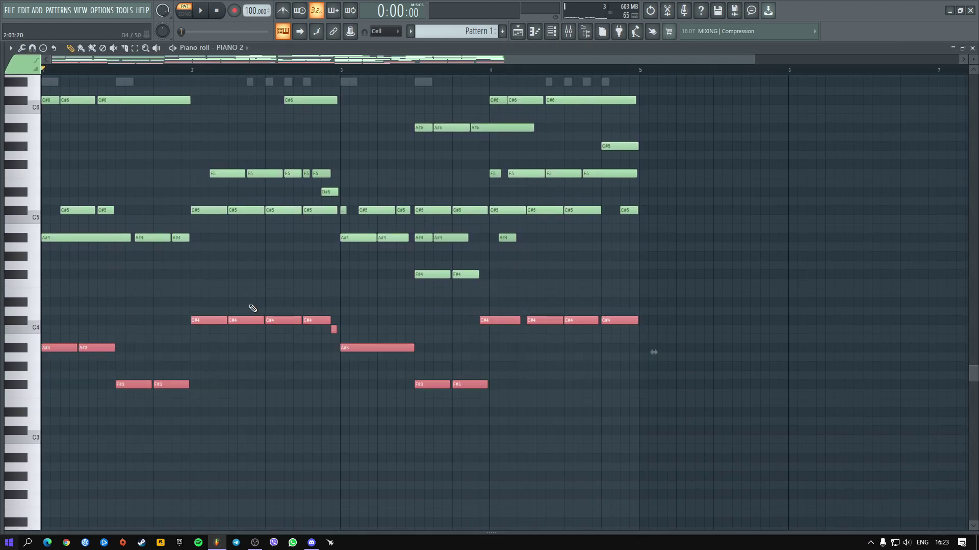
left_click(972, 48)
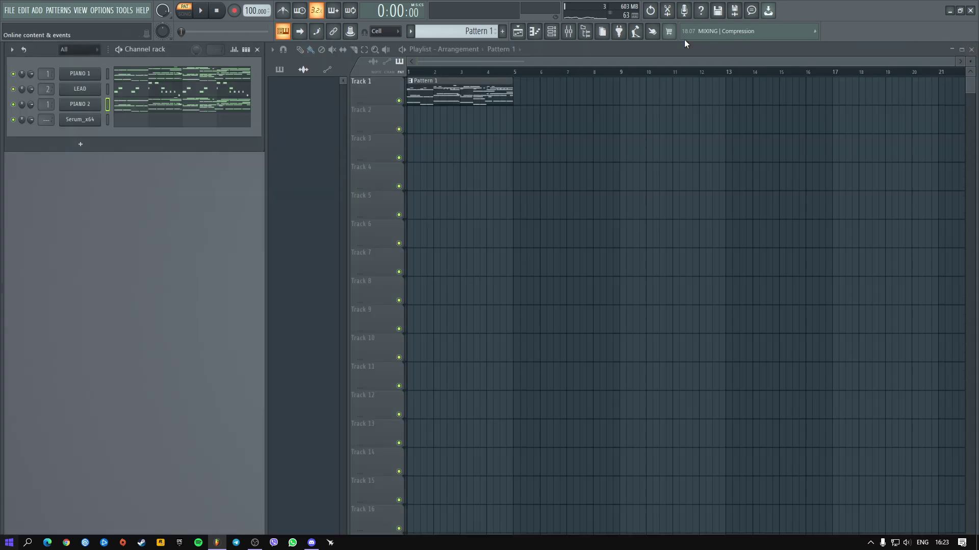
left_click(208, 122)
- Replace the first two C#4 notes around the start of bar 4 so they begin exactly on the bar, and start playback
right_click(541, 320)
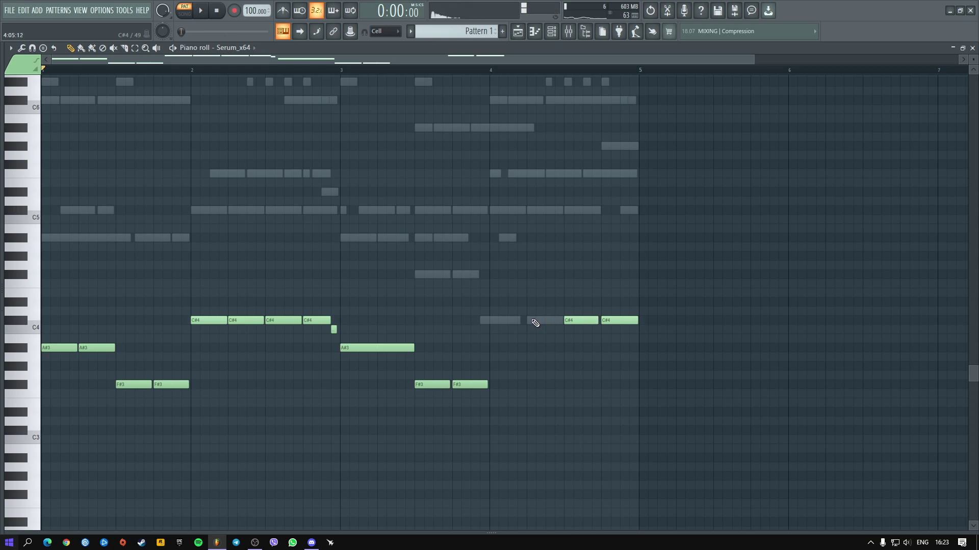
left_click(501, 319)
key("space")
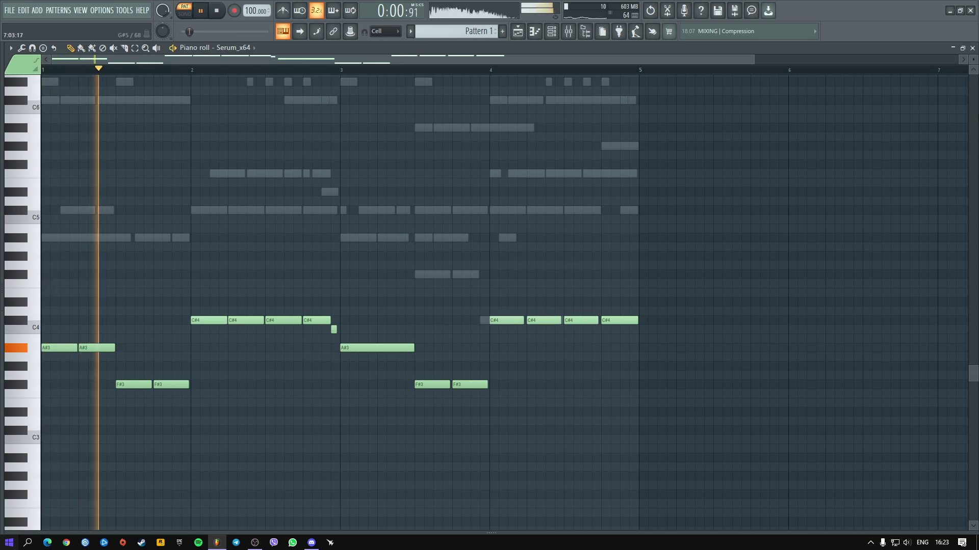
- Transpose all Serum_x64 notes up one octave, stop playback and close the piano roll
key("ctrl+a")
key("ctrl+Up")
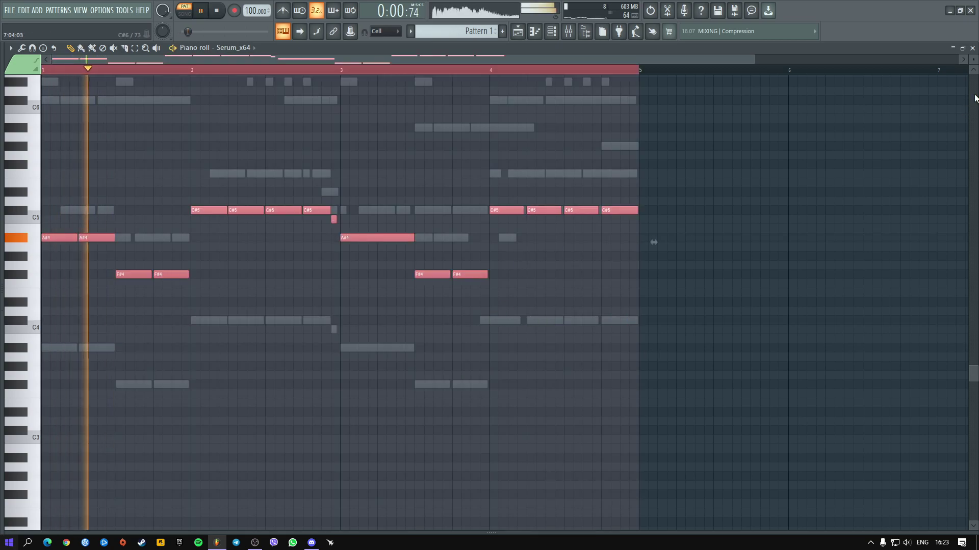
left_click(973, 47)
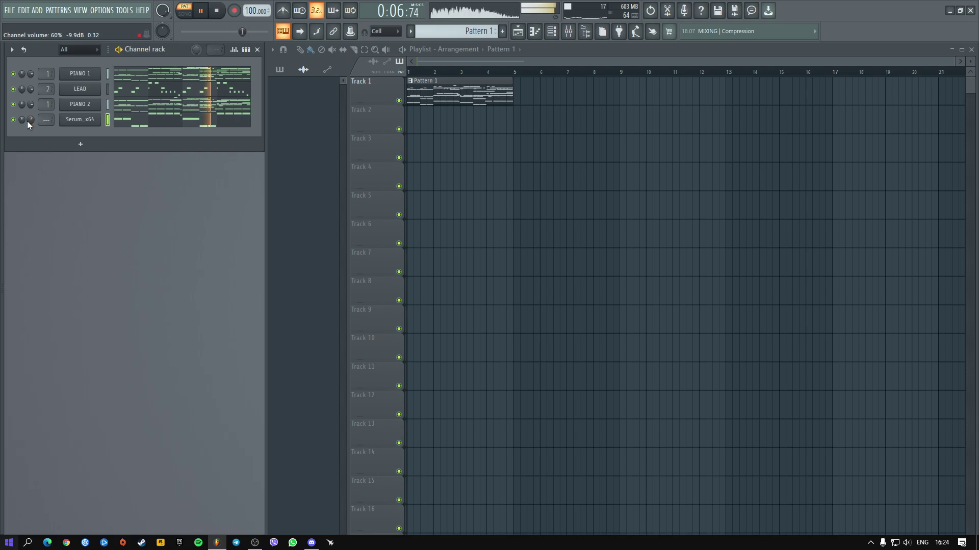
left_click(198, 124)
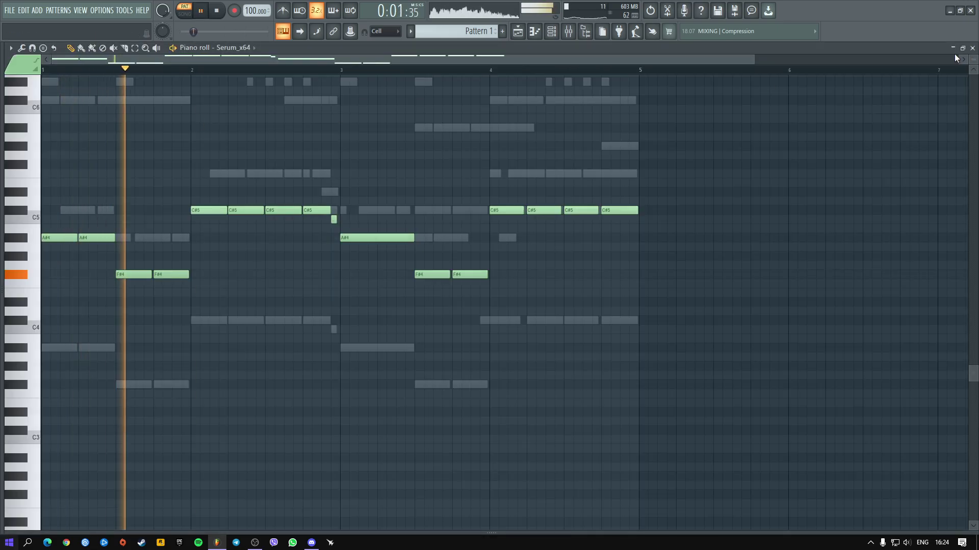
key("space")
left_click(973, 48)
- Add a Sylenth1 channel and load the preset StiickzZ - Bass 'Sub'.fxp from the Progressive House #3 folder
left_click(51, 146)
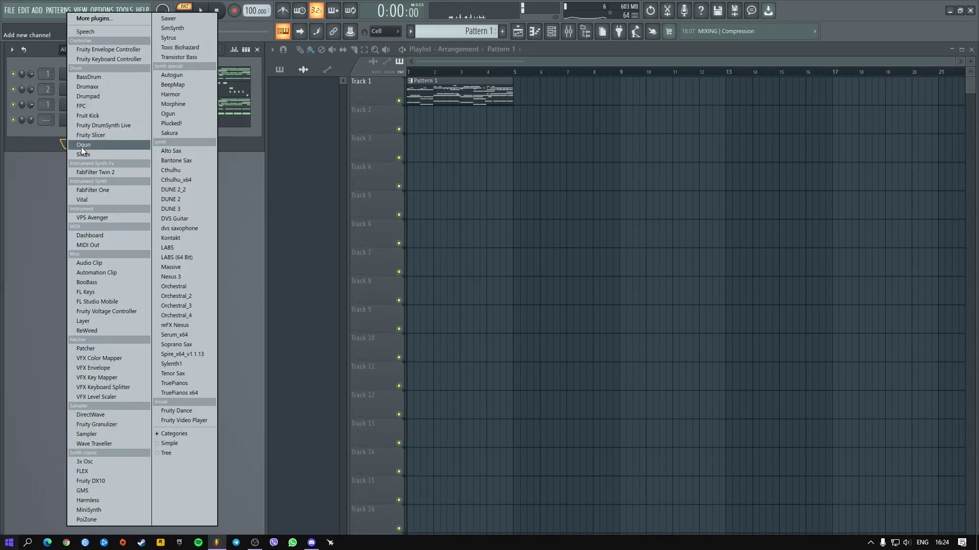
left_click(187, 365)
left_click(232, 250)
mouse_move(316, 261)
left_click(375, 263)
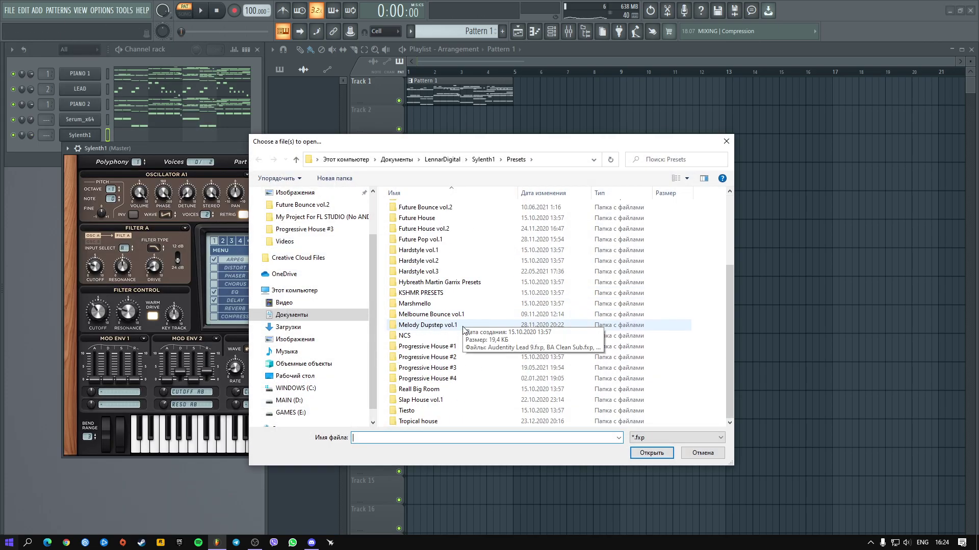
scroll(455, 369, "down", 3)
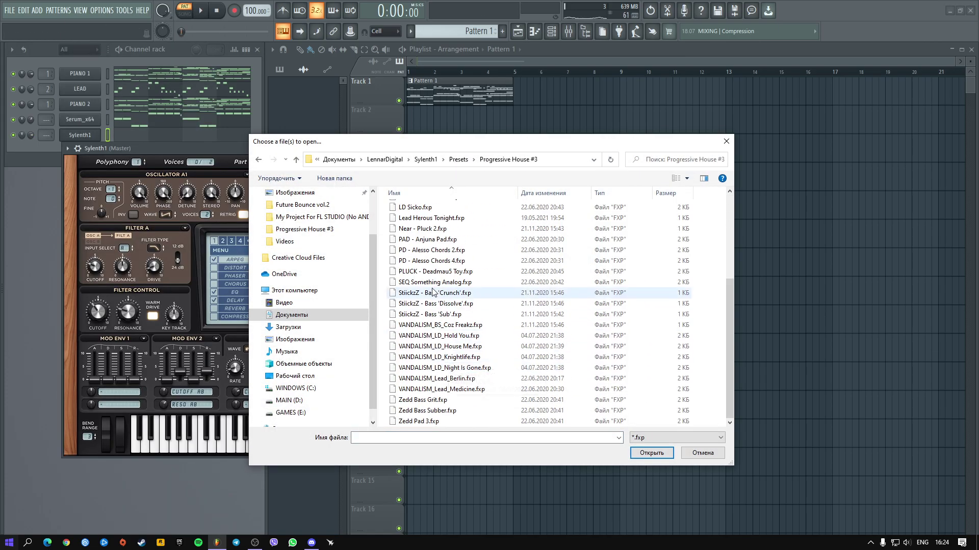
double_click(462, 316)
left_click(524, 148)
- Copy the Serum_x64 bass notes into the Sylenth1 channel and play the pattern
key("ctrl+c")
left_click(107, 130)
key("ctrl+v")
key("space")
left_click(124, 140)
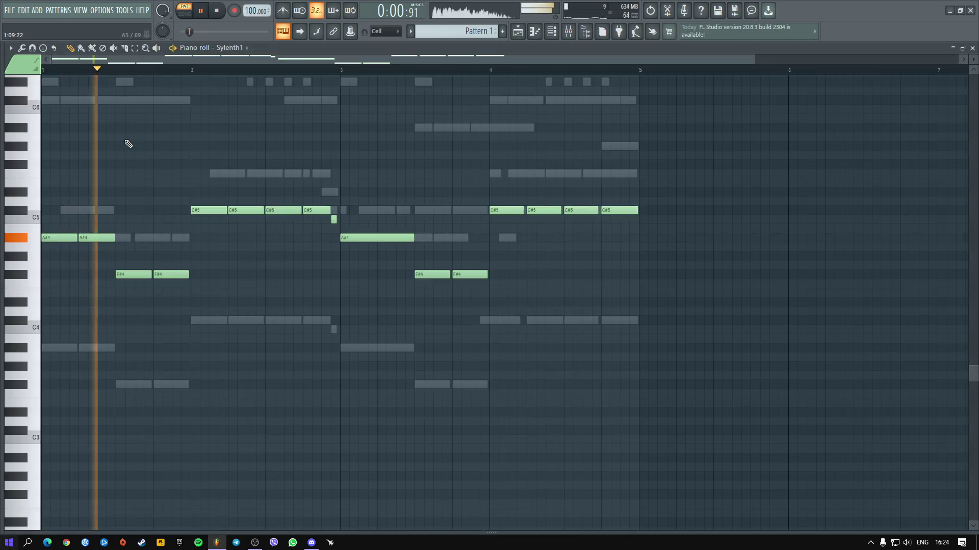
left_click(972, 48)
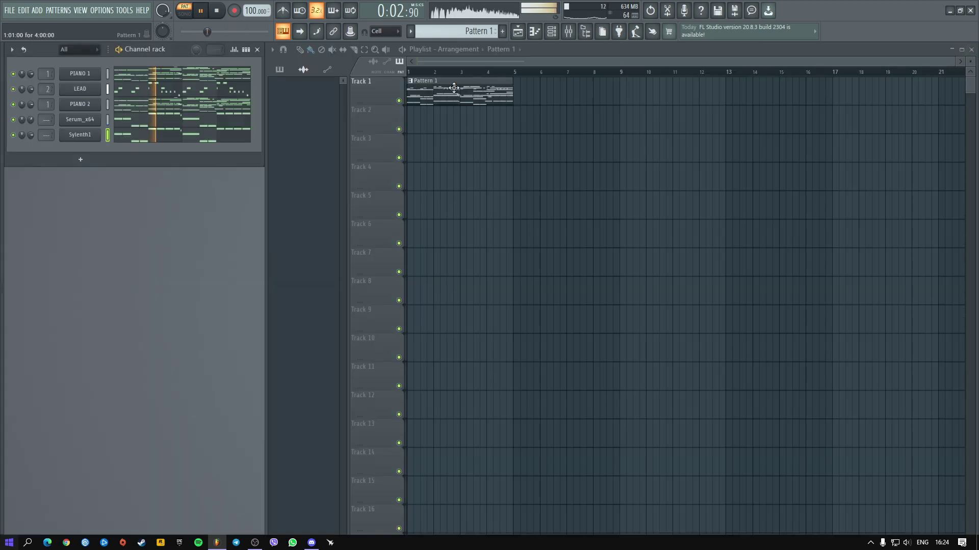
- Route the Serum_x64 and Sylenth1 channels to mixer insert 4 and load FabFilter Pro-Q 3 in its slot 1
double_click(53, 134)
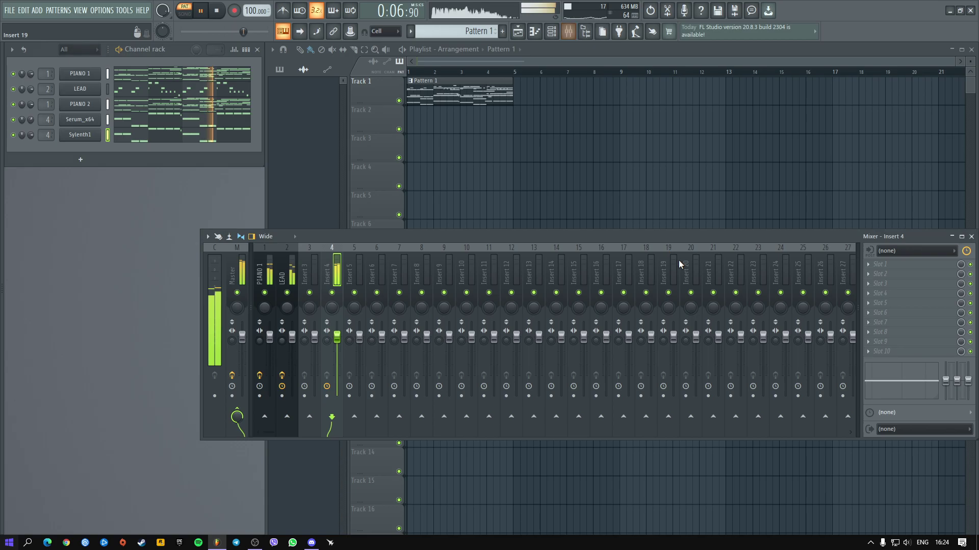
left_click(908, 265)
left_click(720, 111)
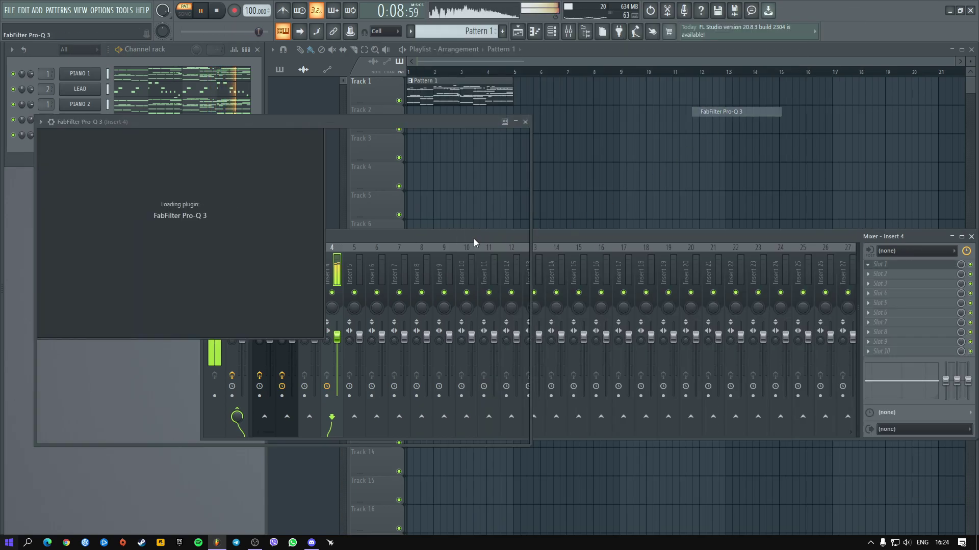
- Create an 18 dB/oct high cut band at about 1763 Hz with a Q of about 0.68 on insert 4, and close the mixer
left_click(354, 247)
left_click(328, 229)
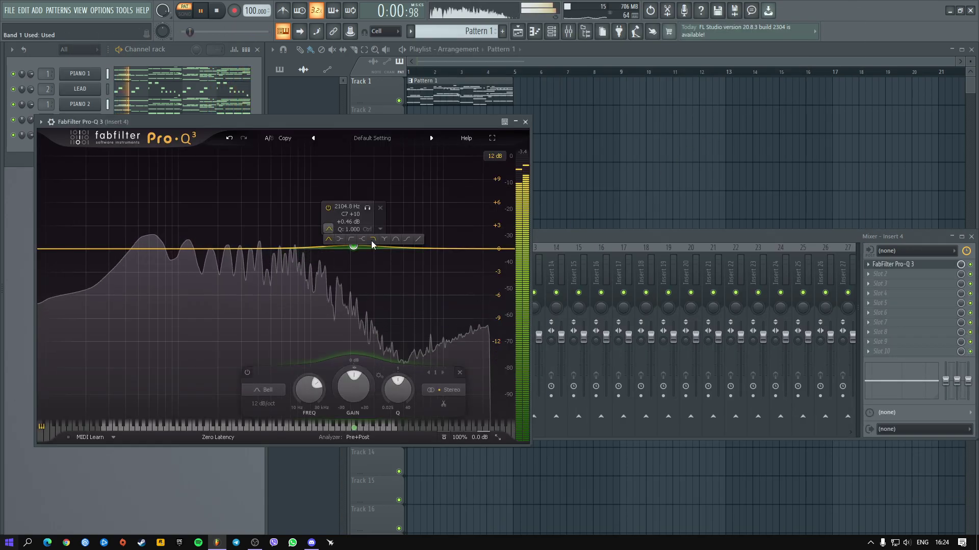
left_click(375, 240)
left_click_drag(354, 249, 343, 274)
scroll(343, 259, "up", 1)
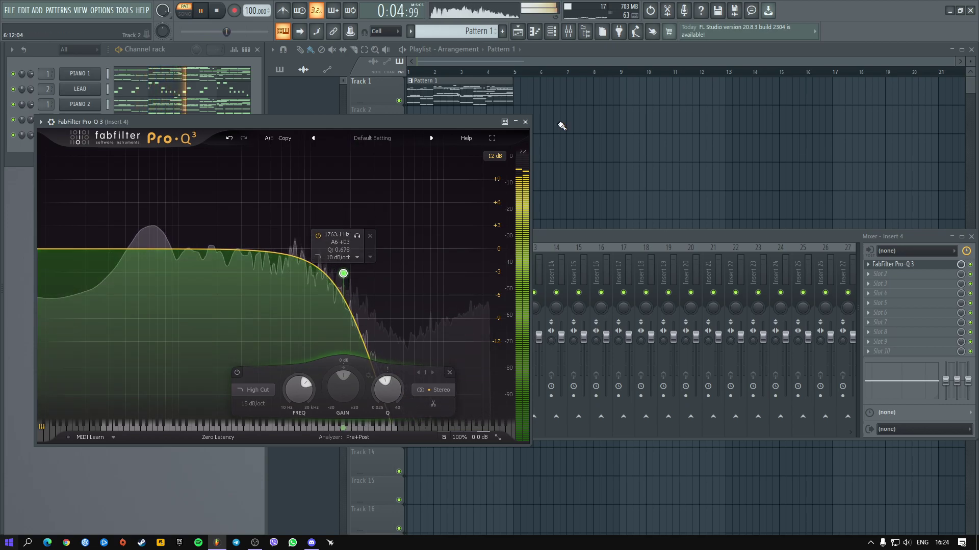
left_click(525, 122)
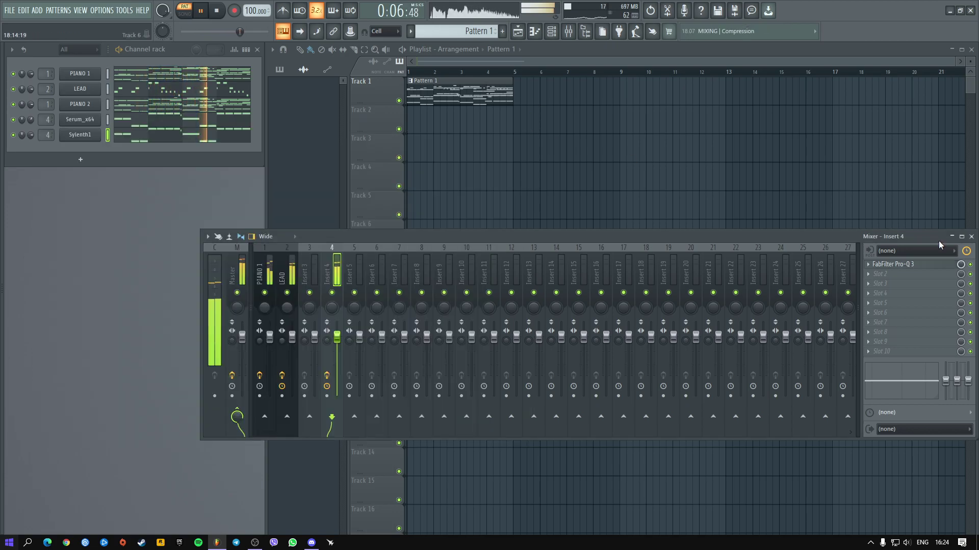
left_click(970, 237)
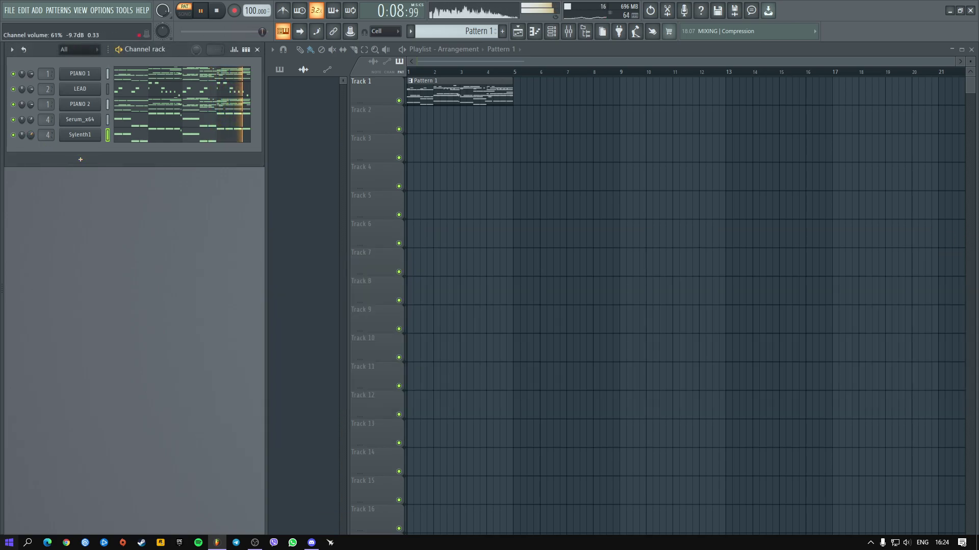
- Lower the Sylenth1 channel volume to about 61%
left_click_drag(30, 134, 30, 143)
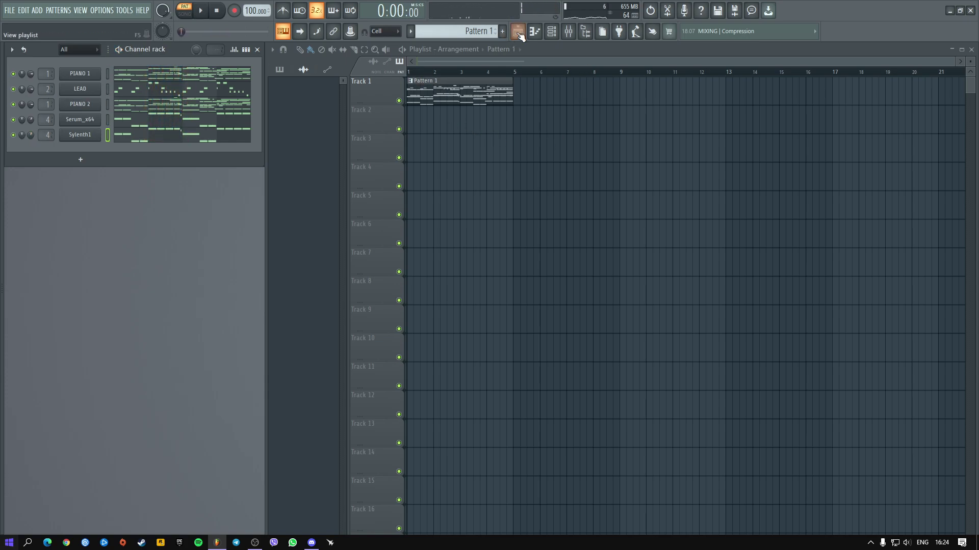
- Load Kickstart in effect slot 2 of both the LEAD and the Insert 4 mixer tracks
left_click(567, 32)
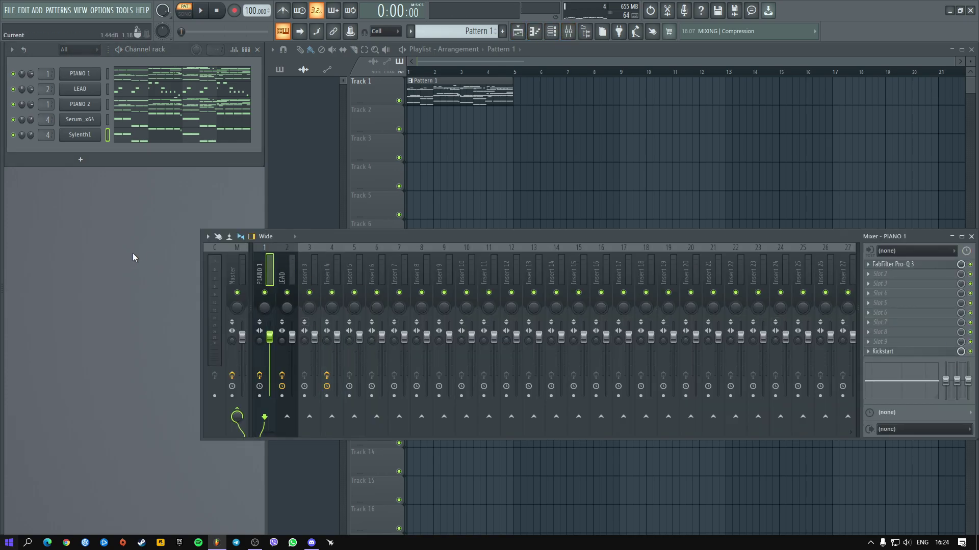
left_click(908, 278)
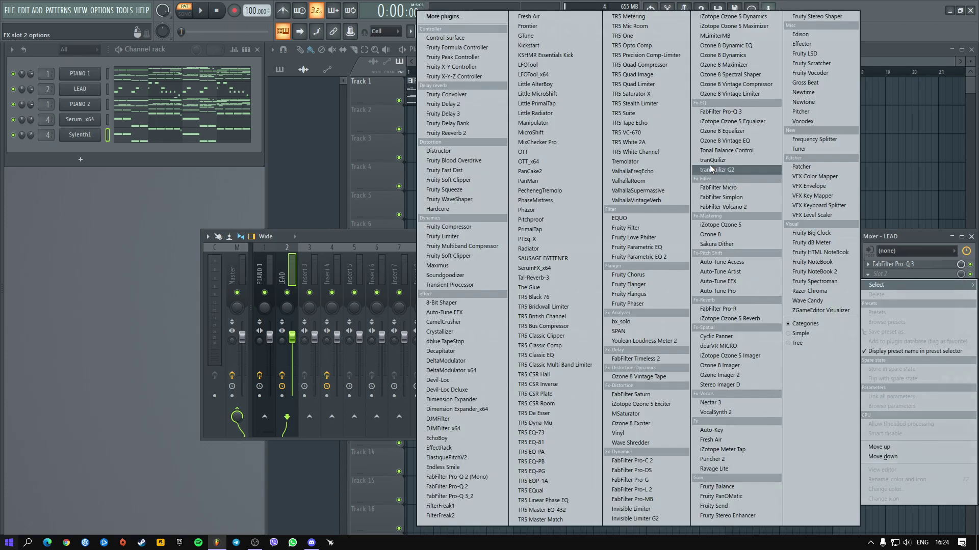
left_click(546, 54)
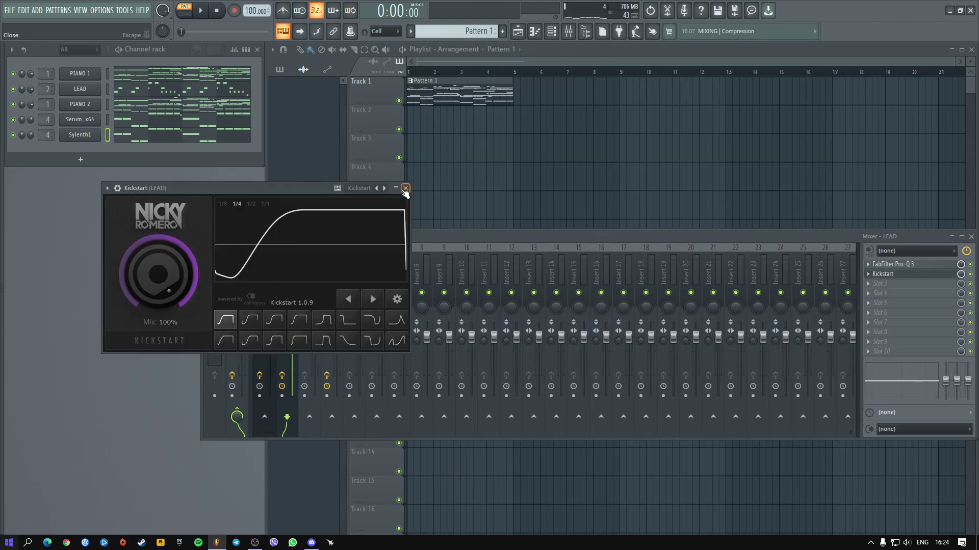
left_click(406, 188)
left_click(927, 276)
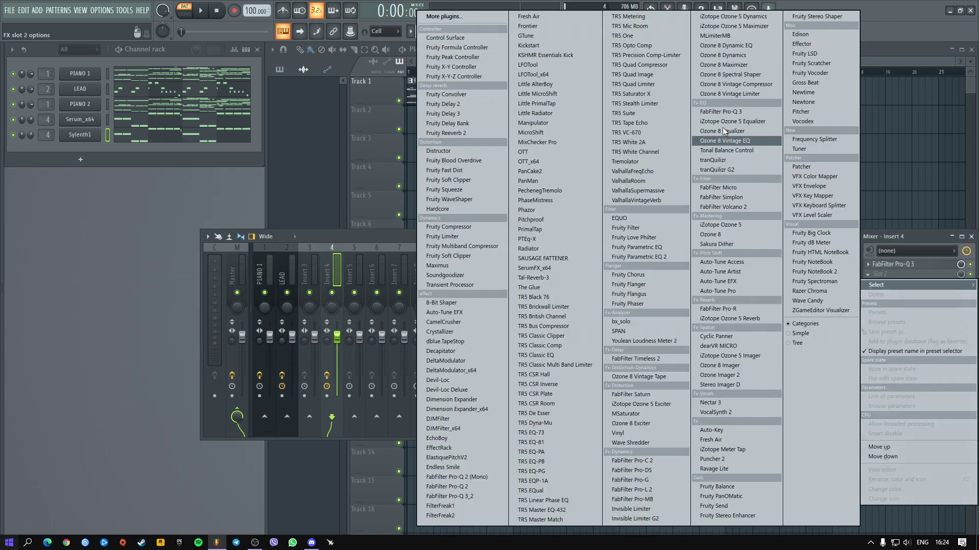
left_click(540, 45)
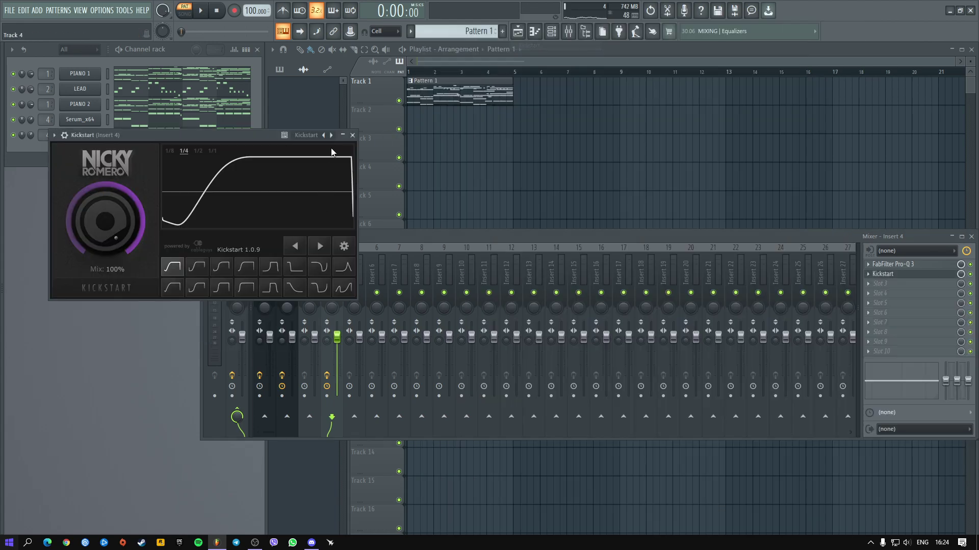
- Close the Kickstart and mixer windows and play back the pattern with the sidechaining on the bass
left_click(353, 136)
key("space")
left_click(972, 237)
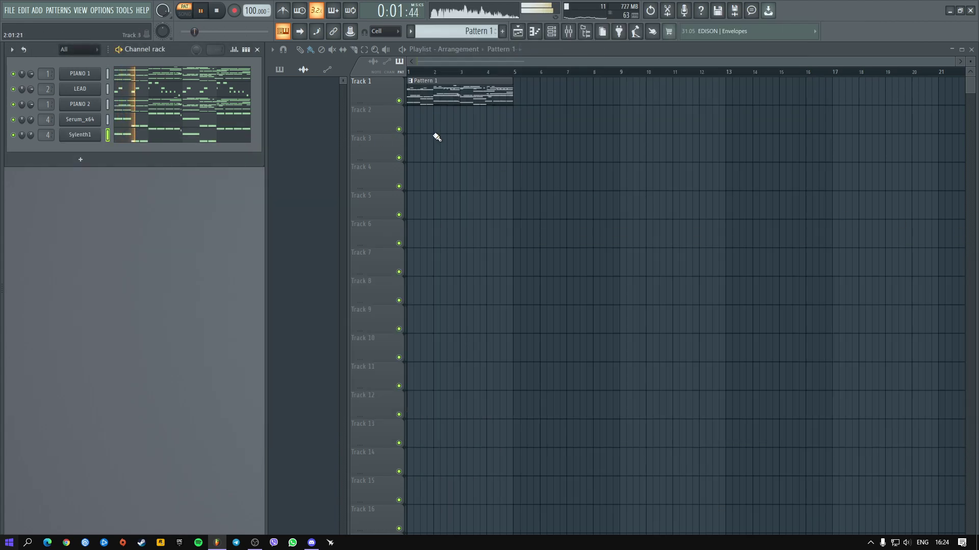
key("space")
- Place the Alesso REFUNE Kick sample from the Tropical House vol.1 pack on Track 3, repeated on every beat of bars 1 to 4
left_click_drag(2, 336, 206, 356)
scroll(129, 332, "up", 6)
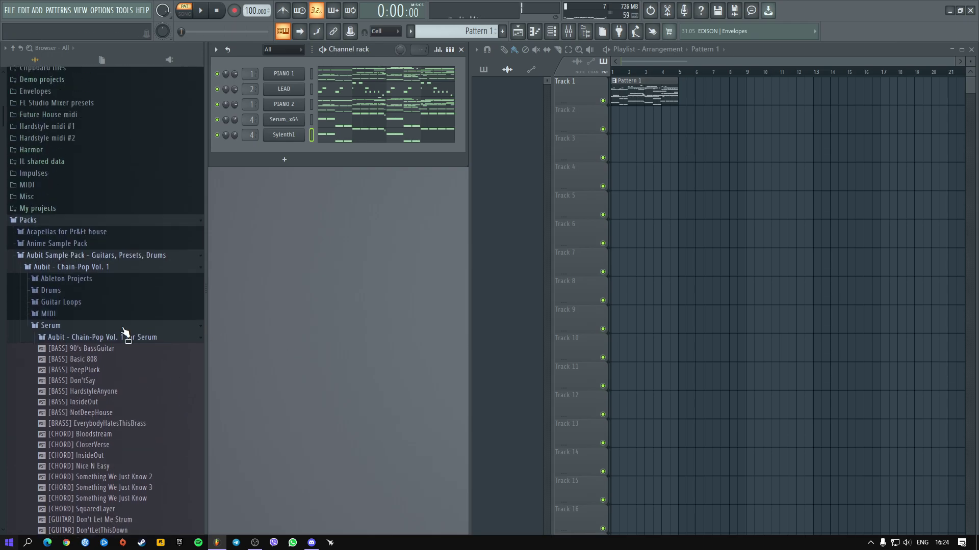
left_click(60, 260)
scroll(69, 326, "down", 15)
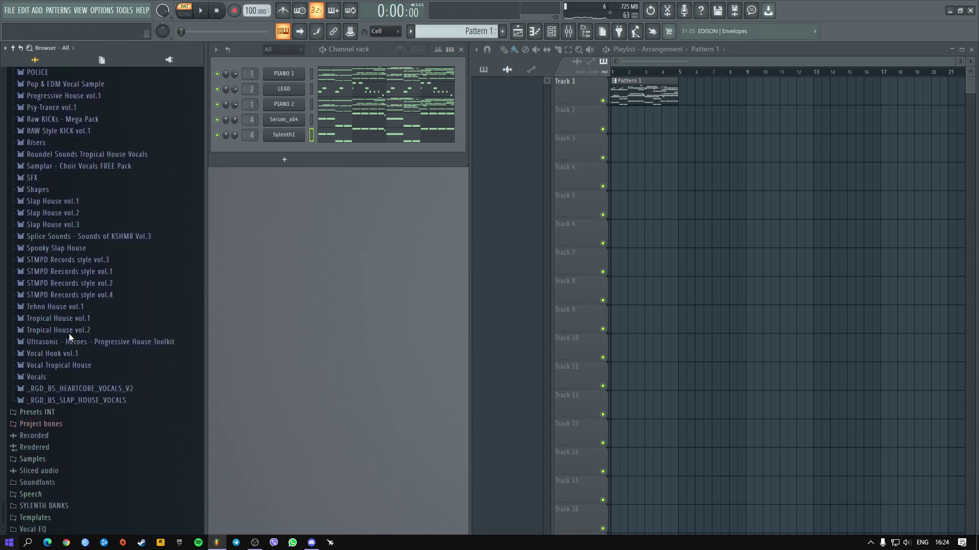
left_click(63, 318)
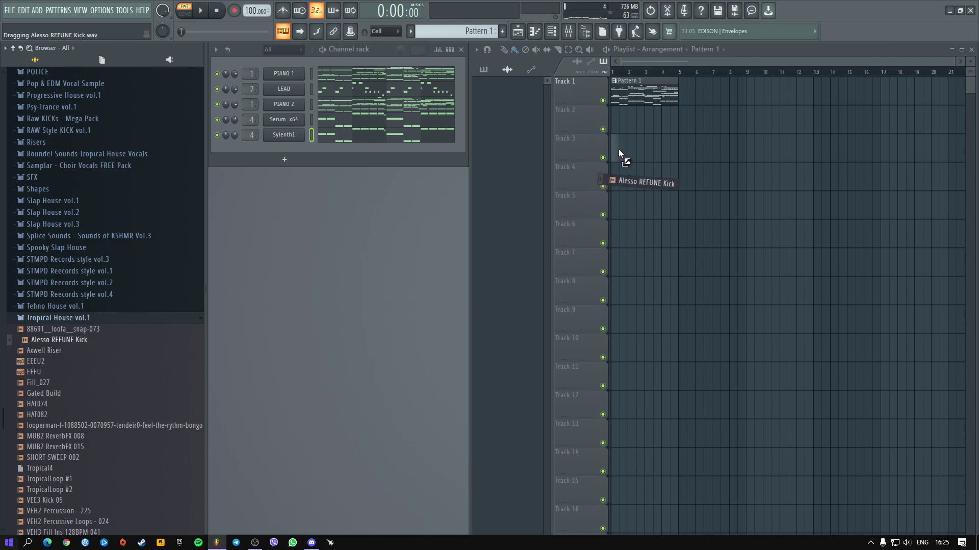
left_click_drag(619, 149, 616, 150)
left_click_drag(615, 75, 626, 146)
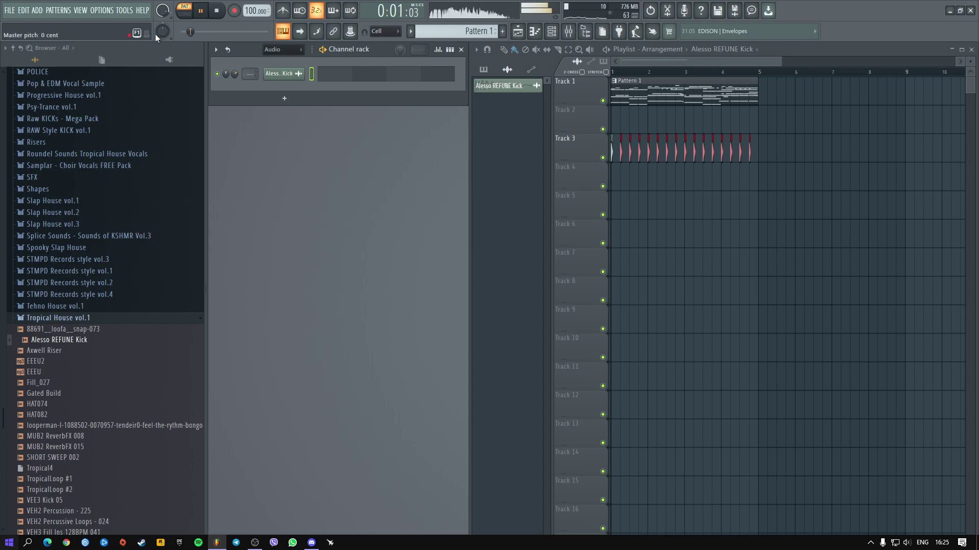
- Play the arrangement in song mode and lower the Alesso REFUNE Kick channel volume to about 54%
left_click(184, 14)
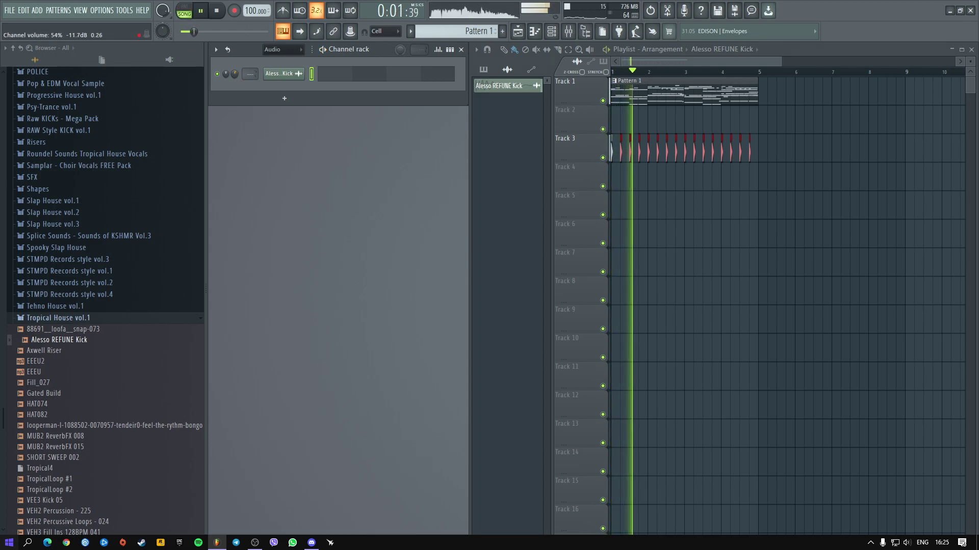
left_click_drag(235, 75, 234, 71)
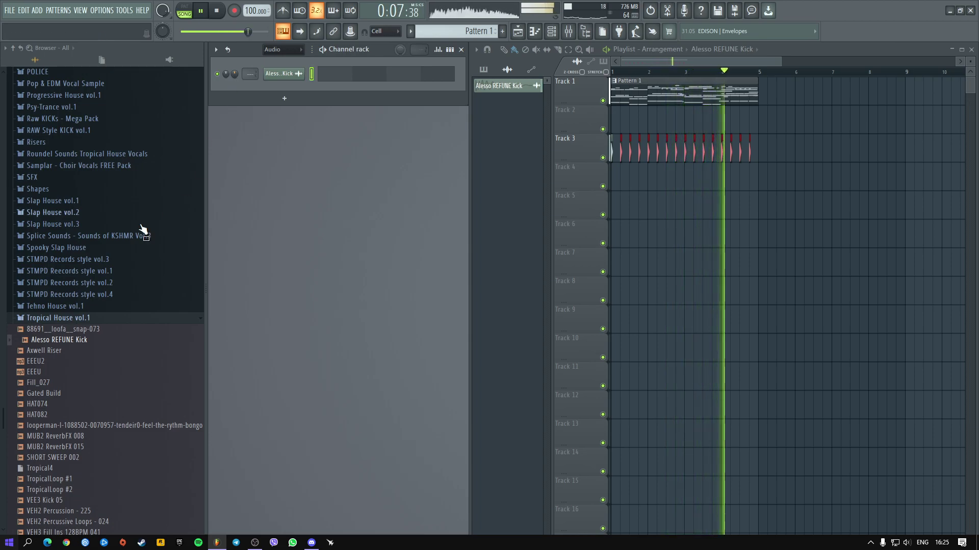
key("space")
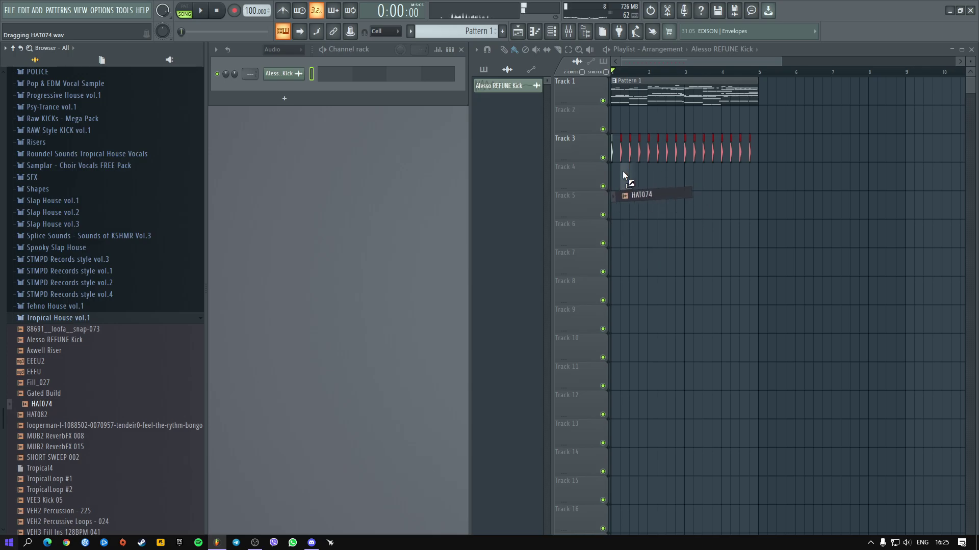
- Place the HAT074 sample on Track 4 between the kicks and repeat it on every offbeat of bars 1 to 4
left_click_drag(622, 170, 623, 173)
scroll(635, 178, "up", 2)
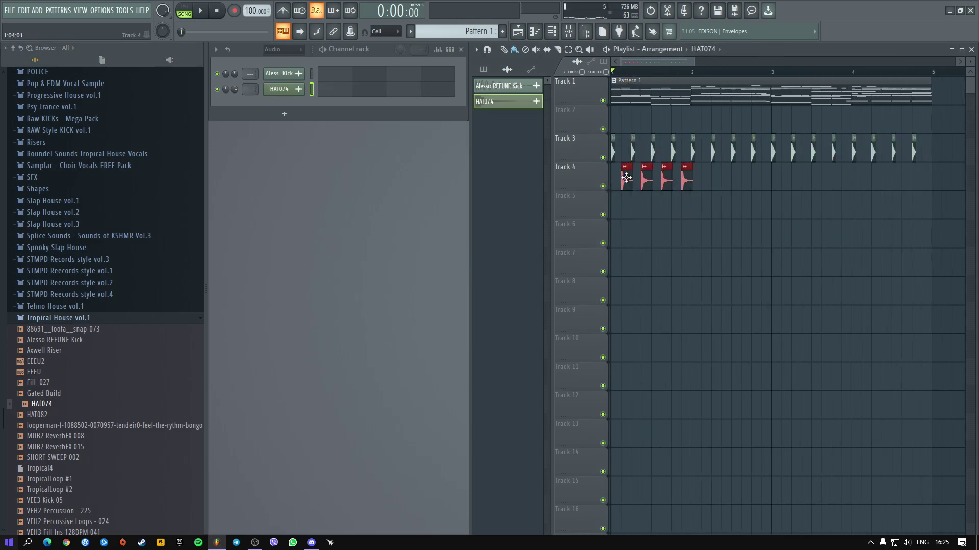
mouse_move(832, 180)
left_mouse_down()
mouse_move(610, 169)
mouse_move(768, 191)
left_mouse_up()
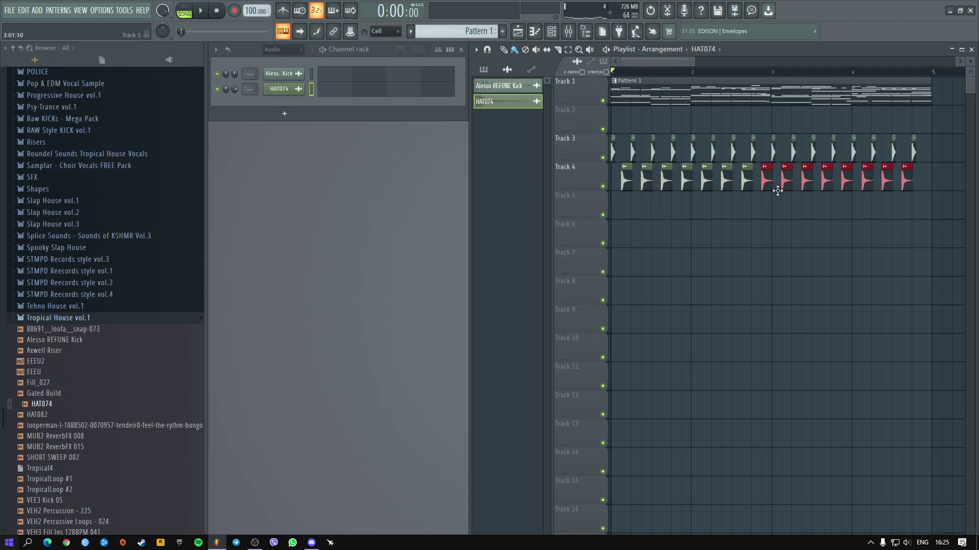
key("space")
left_click(645, 284)
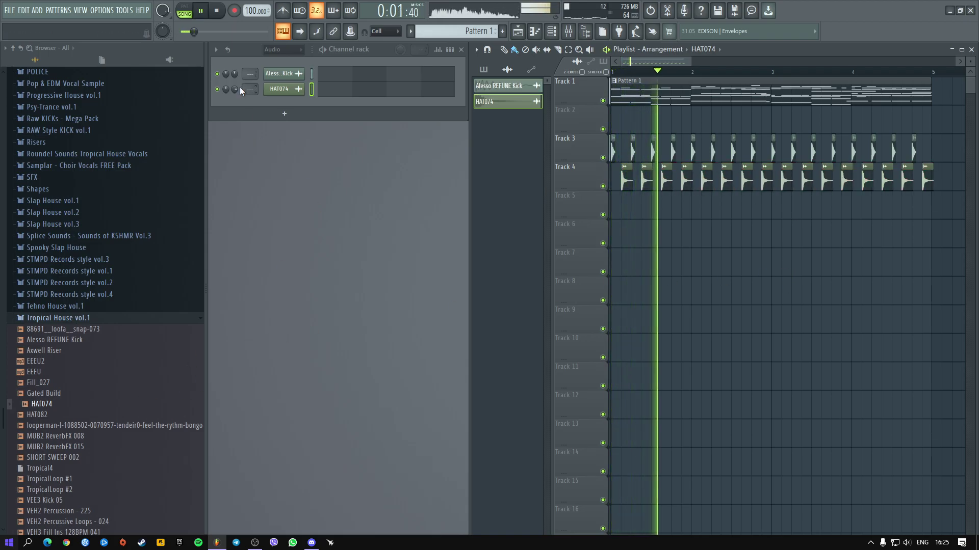
- Place the MUB2 ReverbFX 015 sample on Track 7 starting at bar 1 and lower its channel volume to about 34%
scroll(112, 397, "down", 6)
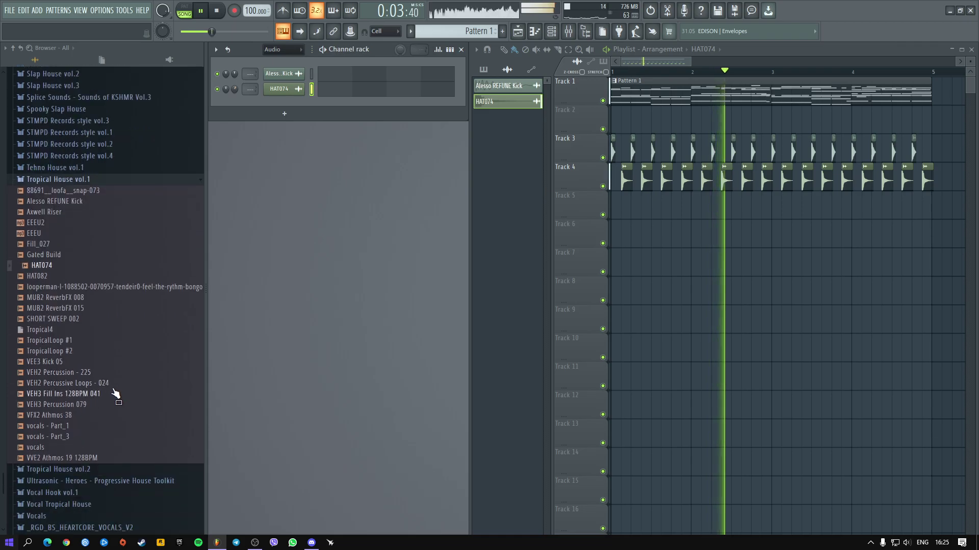
key("space")
left_click_drag(55, 254, 627, 265)
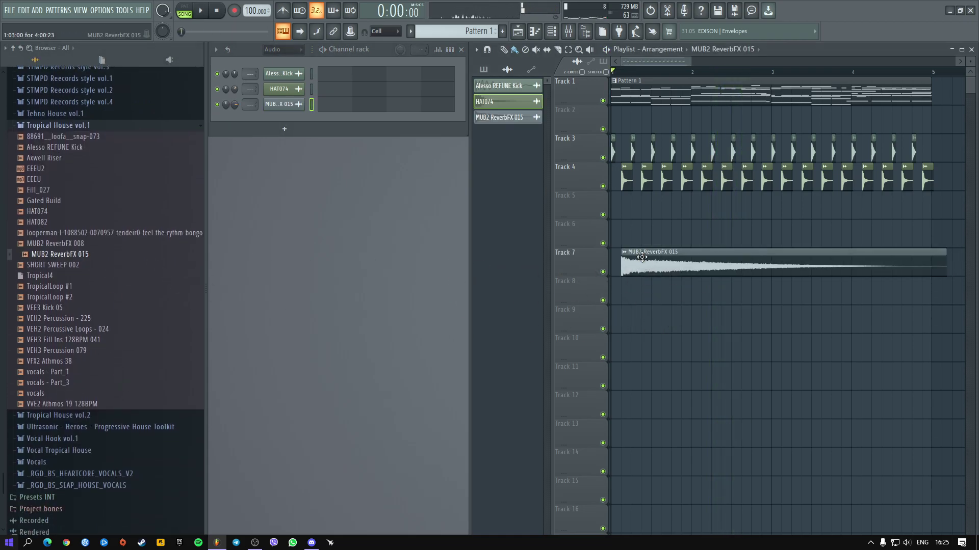
key("space")
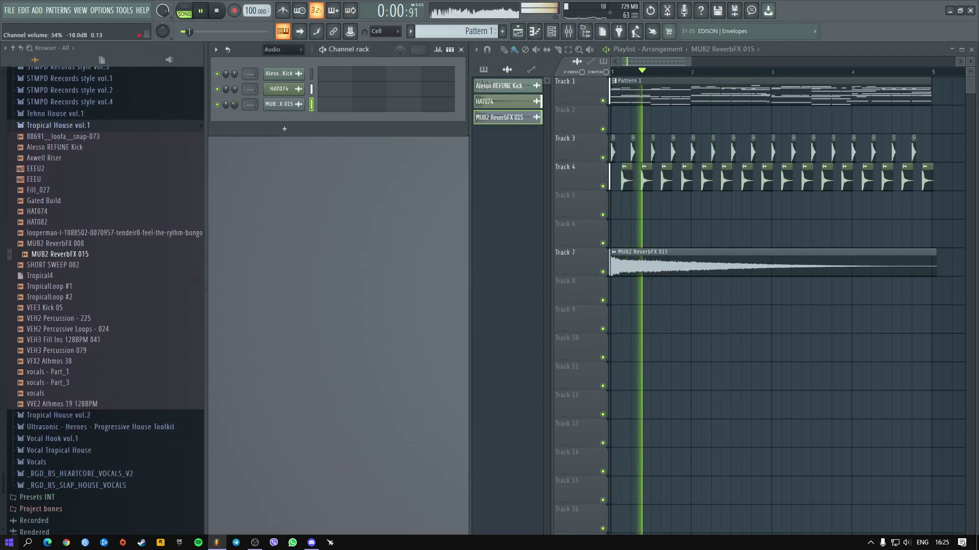
key("space")
- Route the MUB2 ReverbFX 015 channel to mixer insert 22 and load Kickstart in its effect slot 1
left_click_drag(251, 104, 250, 101)
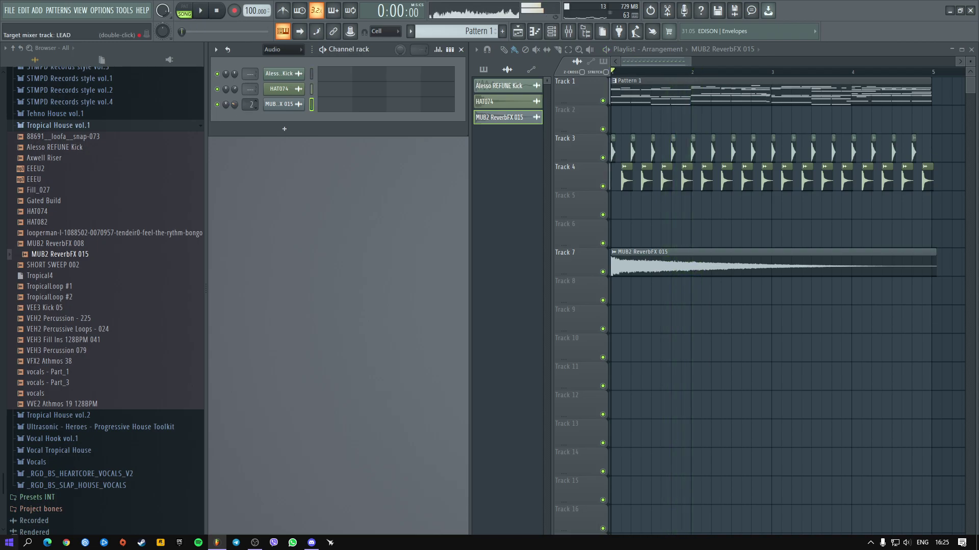
left_click(568, 31)
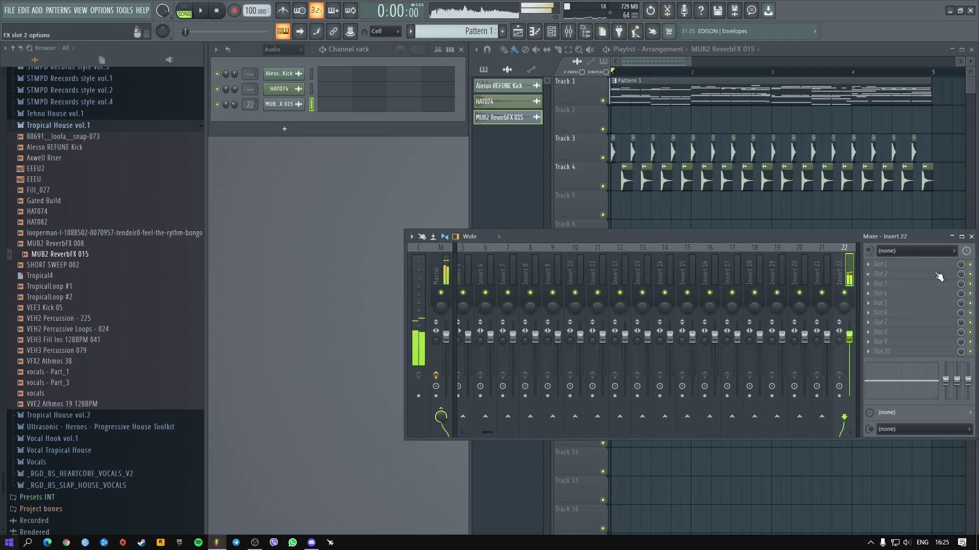
left_click(867, 265)
mouse_move(875, 275)
left_click(551, 45)
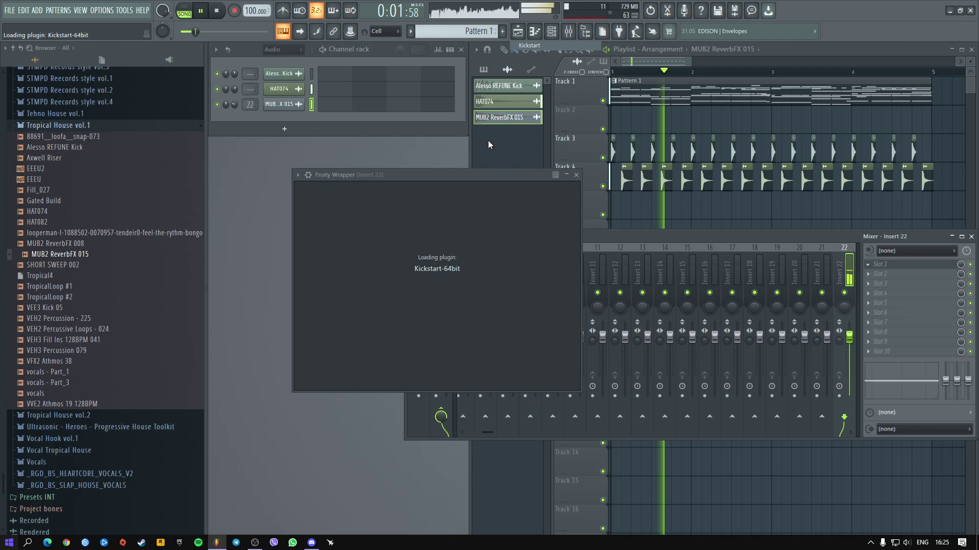
- Try Kickstart's Classic Chain curve on insert 22 with the mix at 40%
key("space")
left_click(512, 312)
key("space")
left_click_drag(352, 265, 352, 329)
key("space")
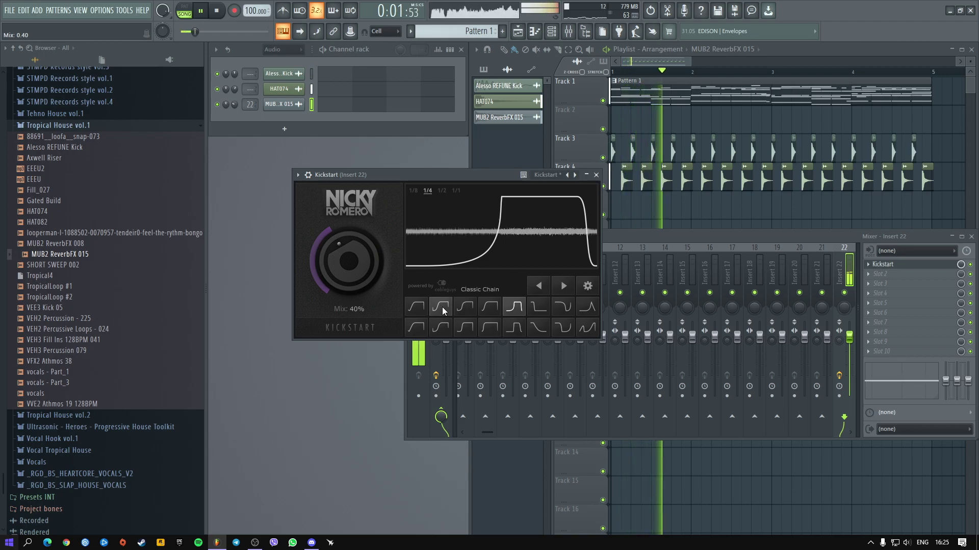
- Switch Kickstart on insert 22 to the second curve in the first row and set its mix to 30%
key("space")
key("space")
left_click(477, 309)
left_click_drag(335, 266, 350, 270)
left_click(440, 306)
key("space")
key("space")
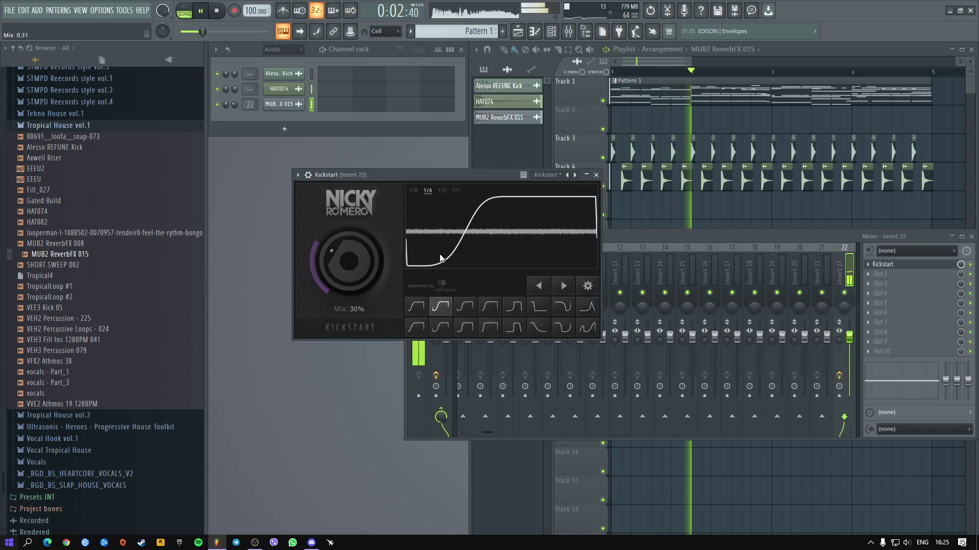
- Close Kickstart, listen to insert 22 soloed, and close the mixer
left_click(596, 175)
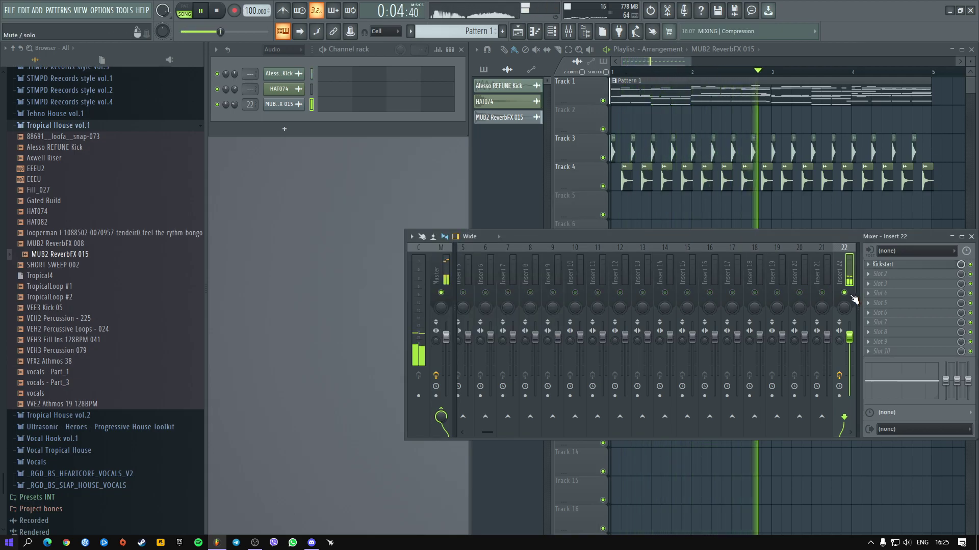
key("space")
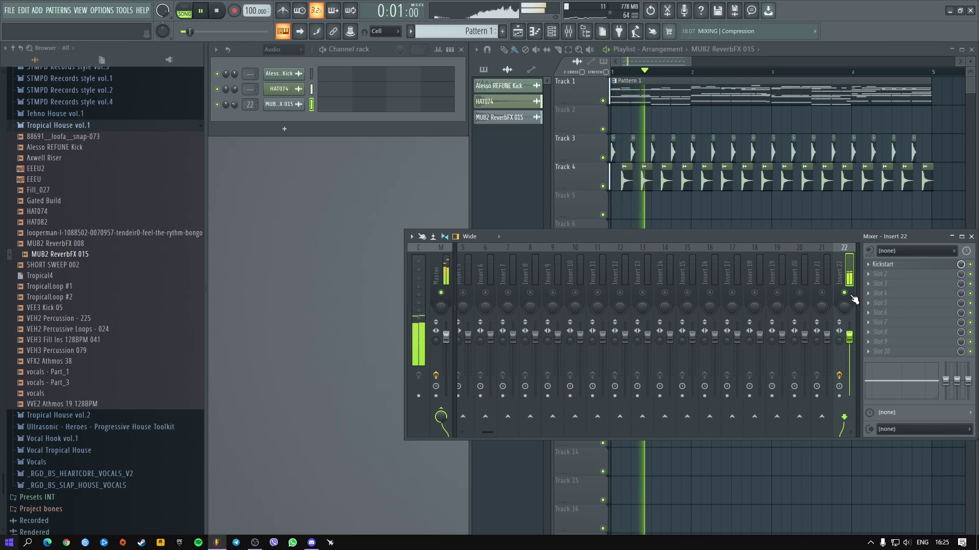
left_click(971, 237)
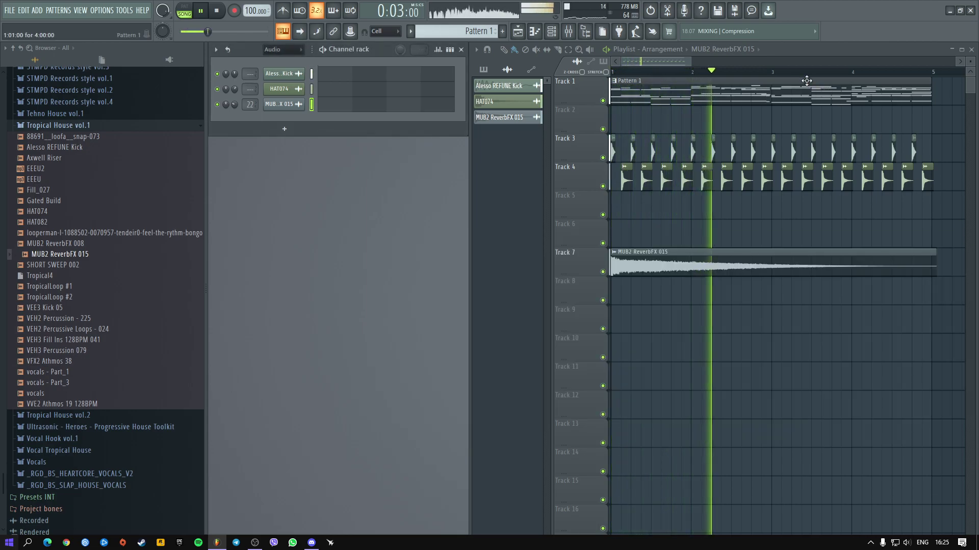
- Select all playlist clips in bars 1 to 4 and duplicate them into bars 5 to 8
scroll(811, 83, "down", 4)
left_click_drag(870, 324, 611, 79)
key("ctrl+b")
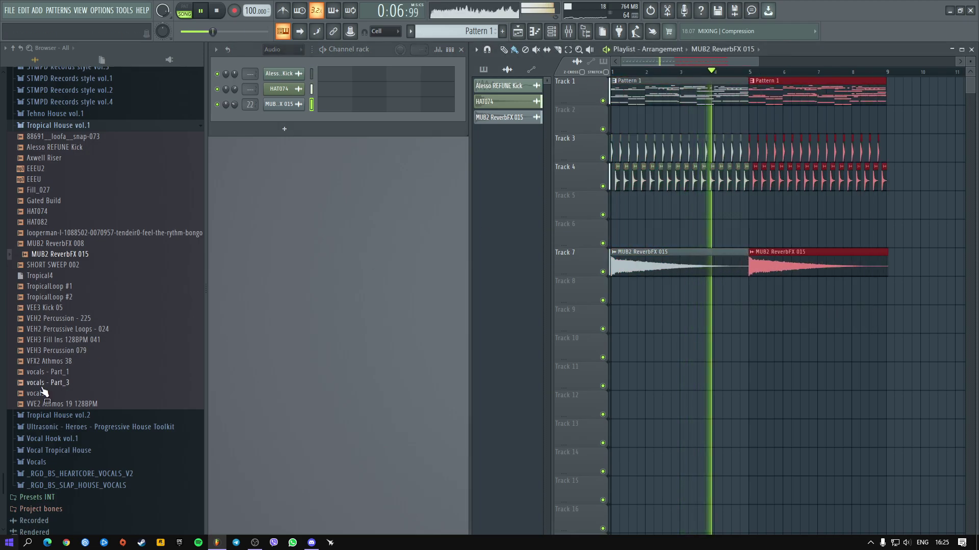
- Place VEH2 Percussive Loops - 024 on Track 5 at bar 5 and fit it to the project tempo using the estimated 128 BPM
left_click(77, 318)
key("space")
left_click_drag(137, 337, 753, 204)
right_click(412, 151)
left_click(438, 164)
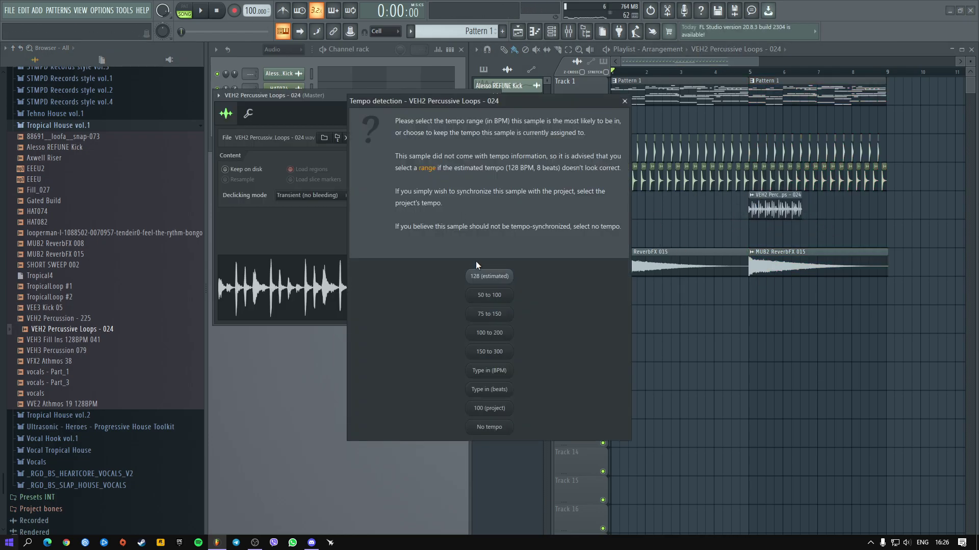
left_click(487, 276)
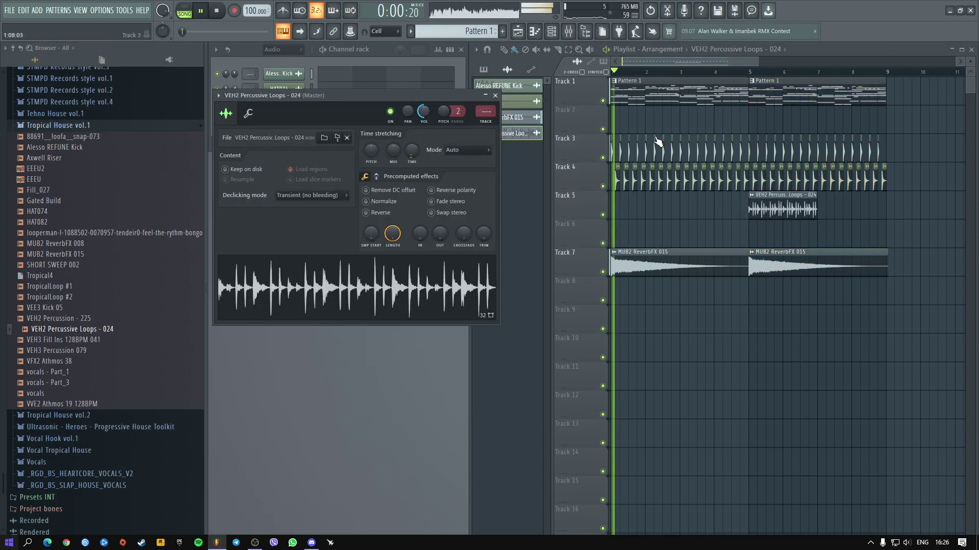
- Play from bar 5, lower the VEH2 Percussive Loops - 024 channel volume to about 48%, and close its settings
left_click(753, 72)
left_click_drag(425, 109, 427, 114)
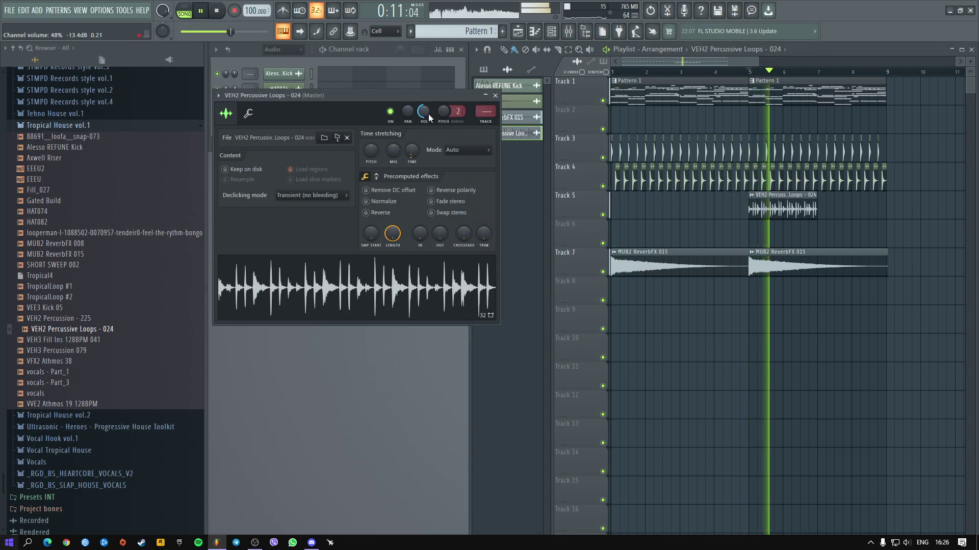
left_click(495, 95)
- Place KSHMR_Snap_13 from the Splice Sounds KSHMR Vol.3 snaps on Track 6, on beats 2 and 4 of bars 1 to 8
scroll(109, 252, "up", 10)
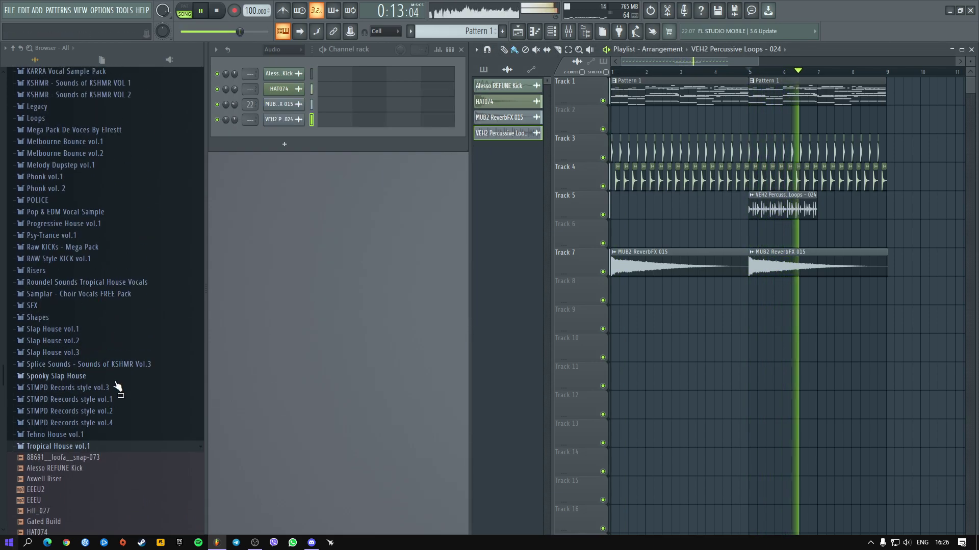
left_click(102, 364)
left_click(107, 366)
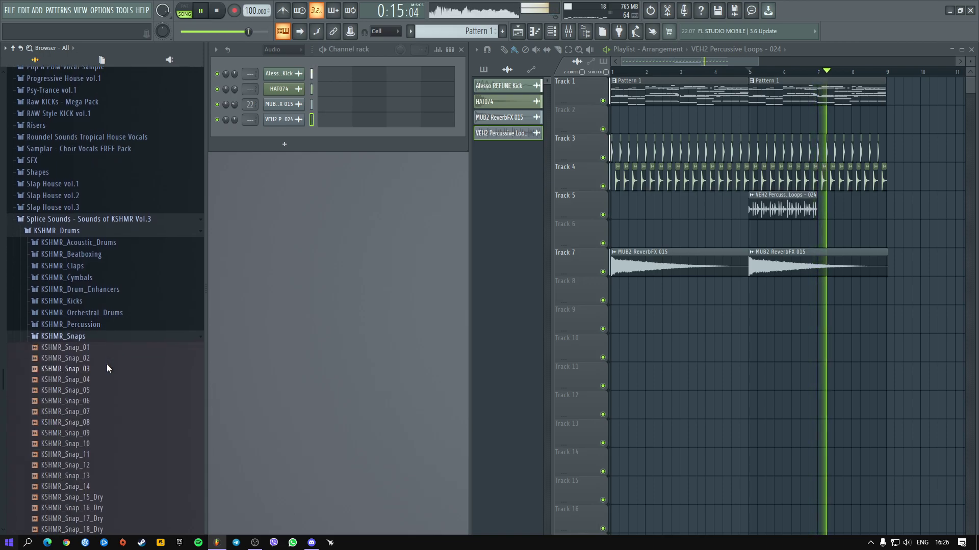
key("space")
scroll(122, 398, "down", 4)
left_click_drag(96, 349, 765, 233)
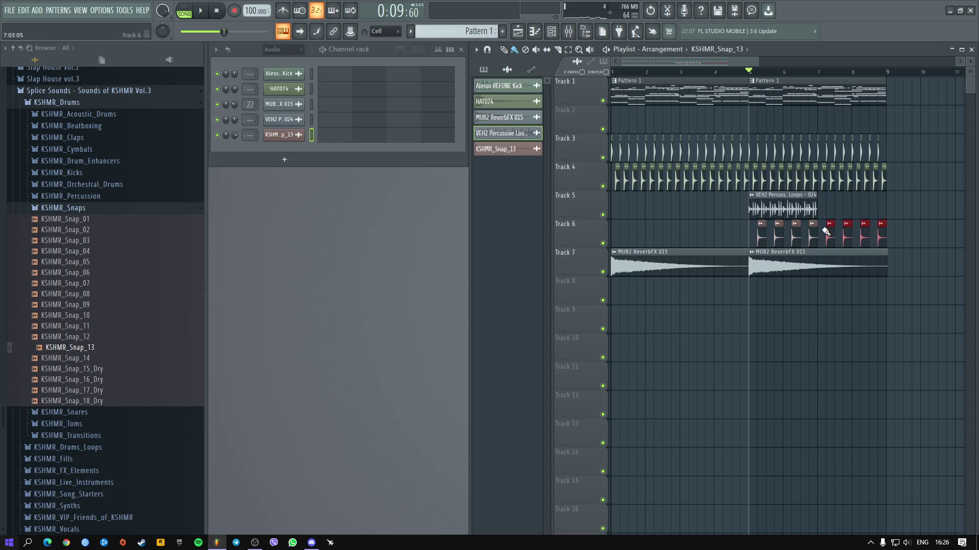
left_click_drag(901, 233, 752, 244)
left_click_drag(687, 236, 626, 243)
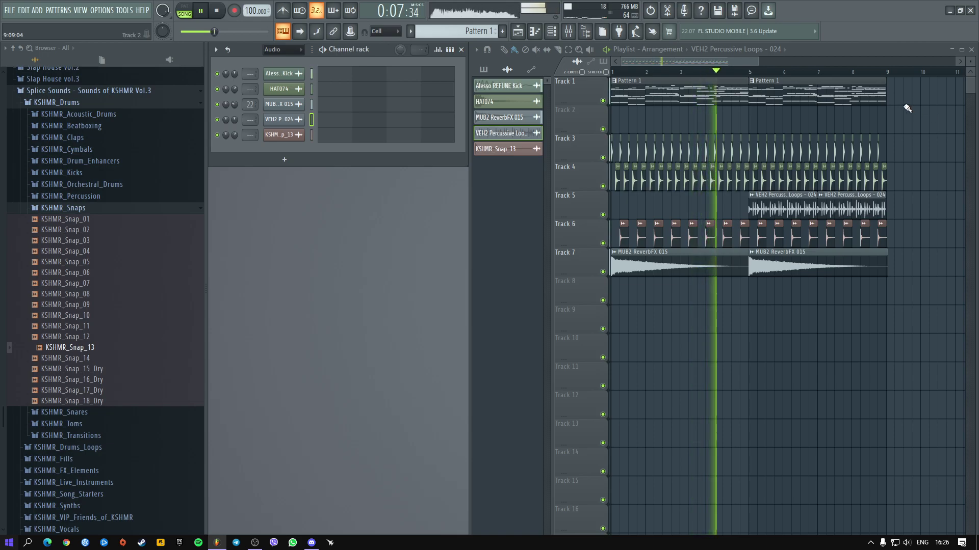
- Listen through the eight-bar arrangement with its drum and percussion layers, and stop playback
scroll(860, 78, "up", 2)
scroll(860, 78, "down", 2)
scroll(859, 78, "up", 2)
scroll(859, 78, "down", 2)
scroll(860, 78, "up", 1)
scroll(730, 71, "up", 1)
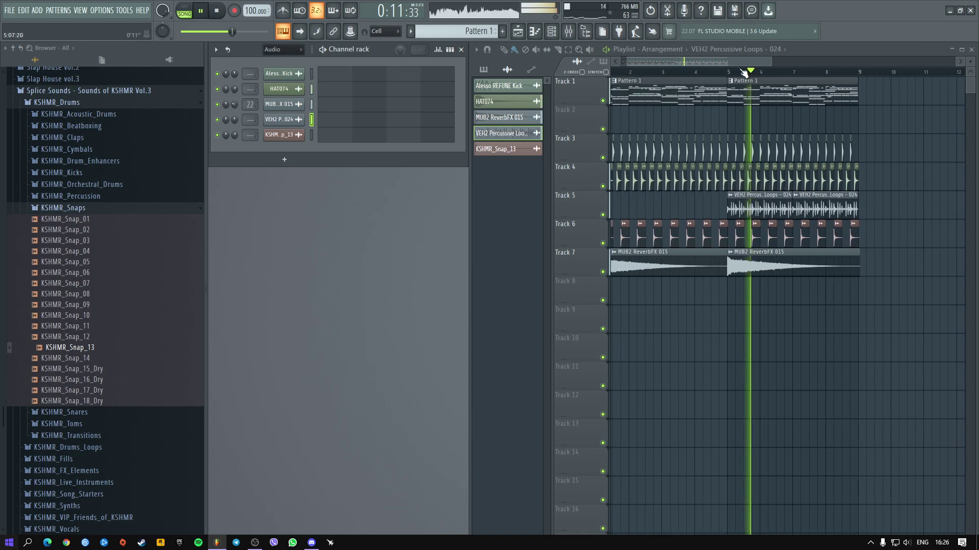
scroll(730, 72, "down", 2)
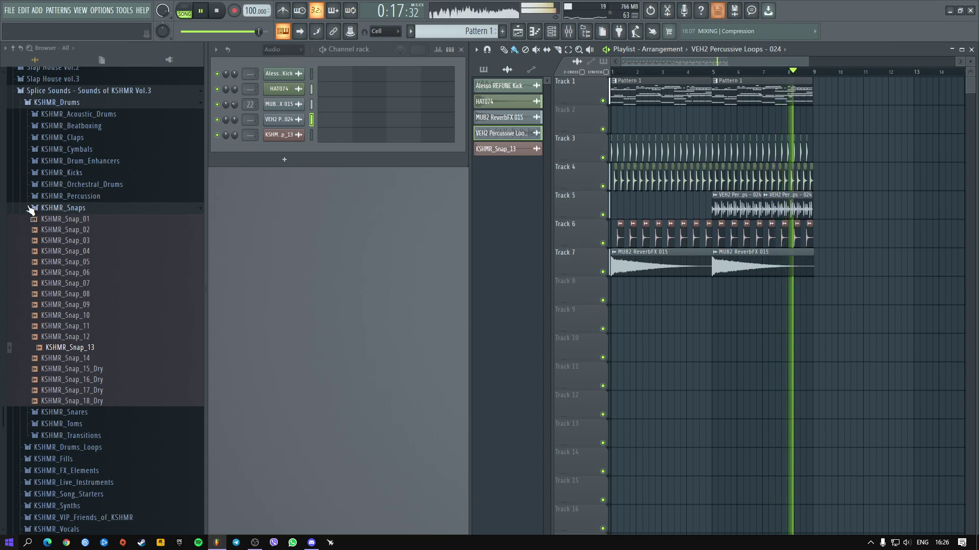
scroll(51, 235, "up", 10)
scroll(57, 242, "up", 4)
key("space")
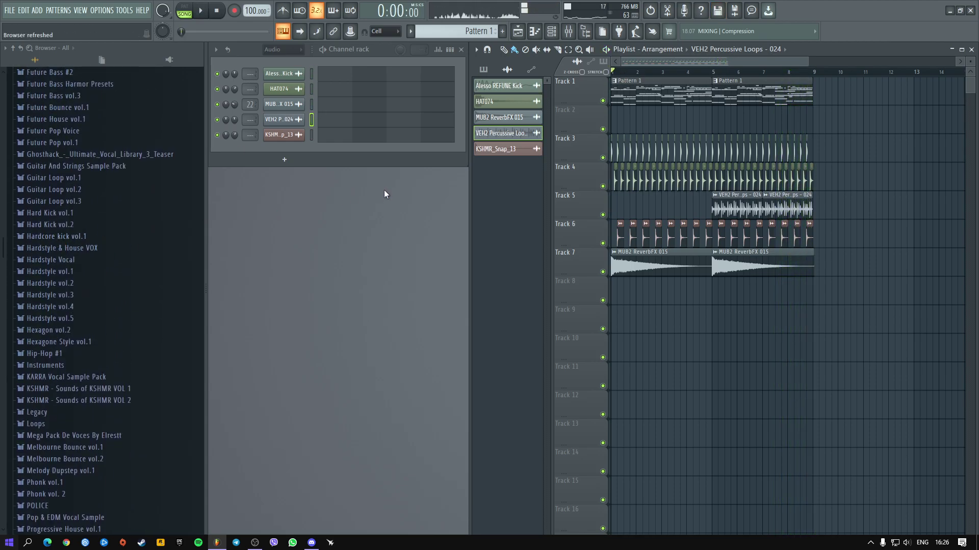